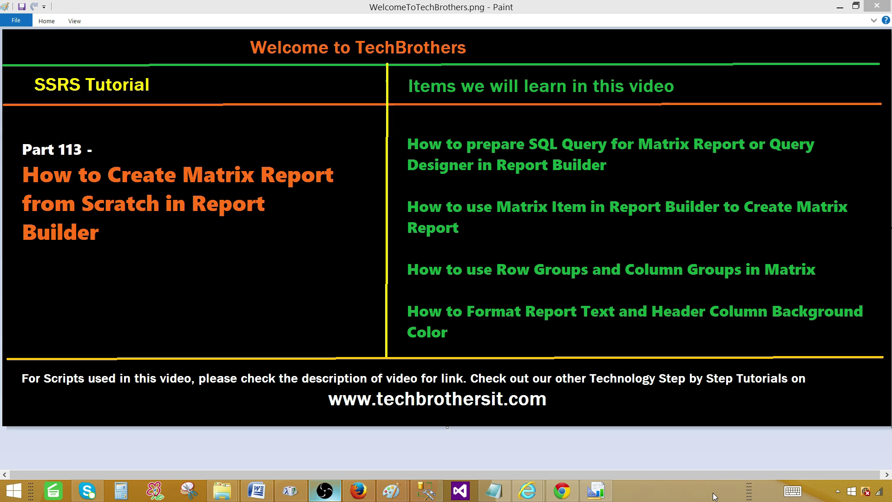
# Run the SELECT query on dbo.TotalSale in SQL Server Management Studio.
pyautogui.click(426, 491)
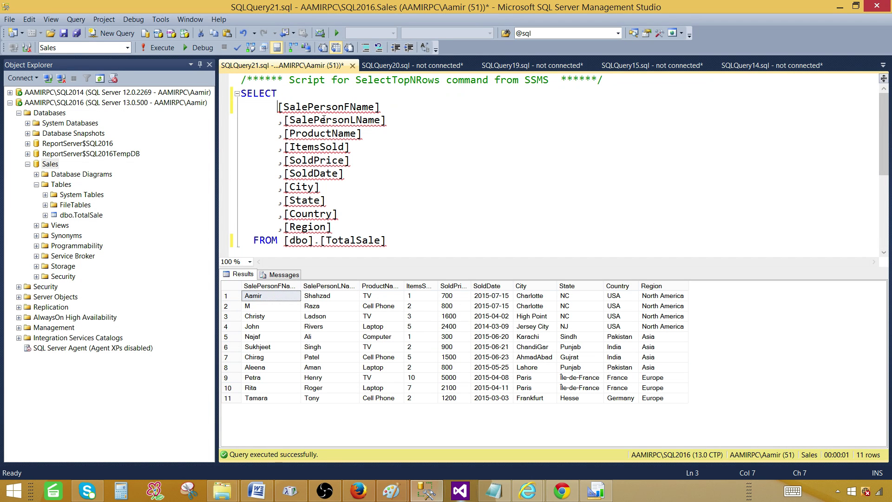
pyautogui.click(380, 214)
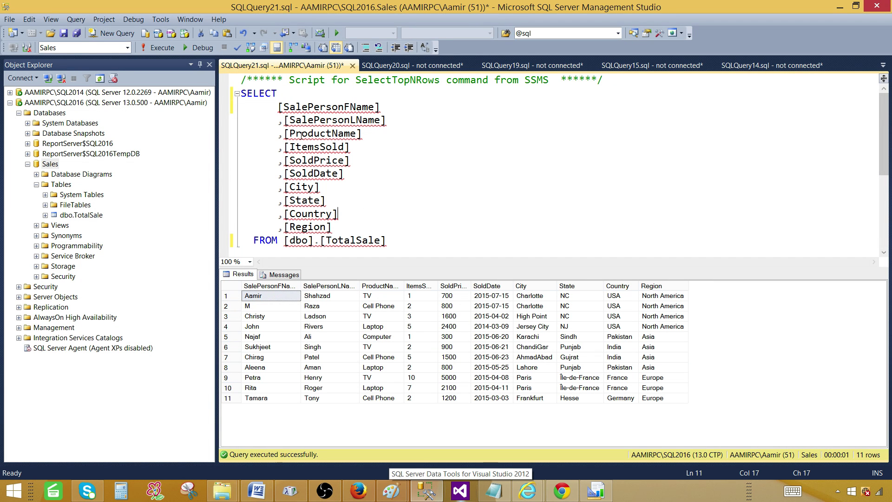
pyautogui.click(265, 93)
pyautogui.moveTo(271, 107); pyautogui.dragTo(332, 227)
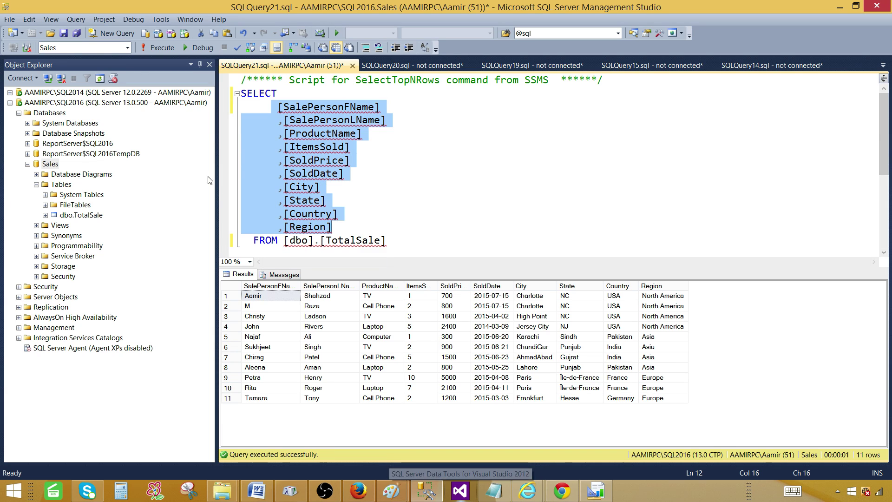
pyautogui.click(287, 94)
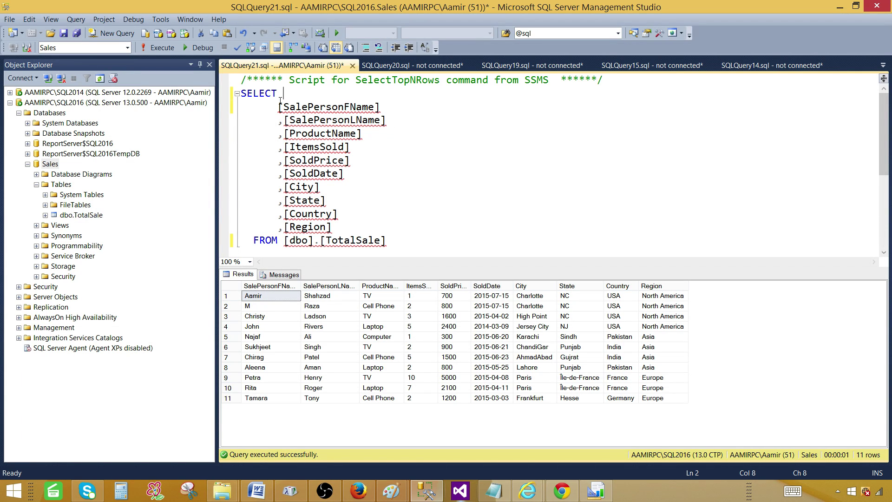
pyautogui.click(157, 49)
# Widen the ProductName and ItemsSold columns in the results grid.
pyautogui.click(662, 286)
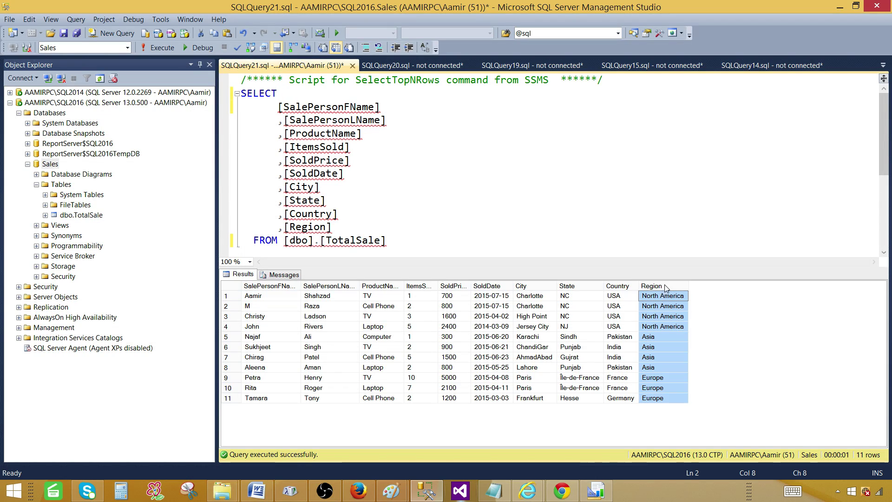
pyautogui.click(617, 285)
pyautogui.moveTo(404, 287); pyautogui.dragTo(519, 286)
pyautogui.click(467, 286)
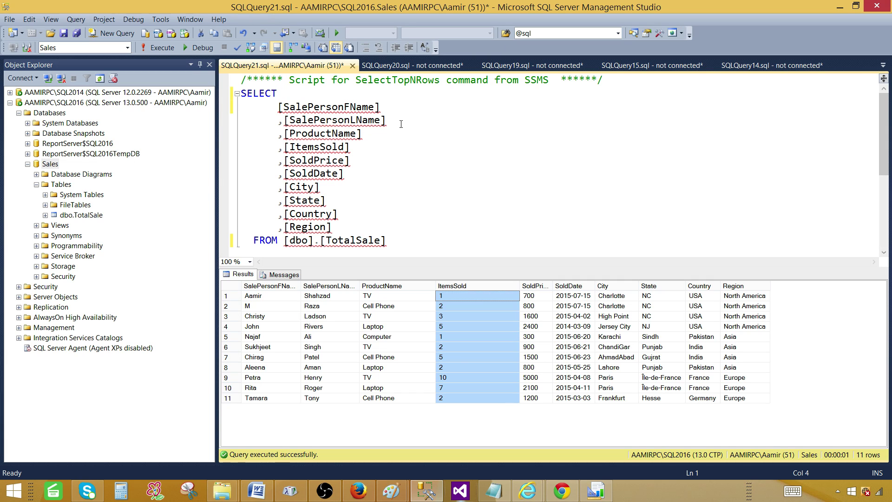
# Delete the salesperson name and SoldPrice-through-State columns from the SELECT list.
pyautogui.moveTo(393, 121); pyautogui.dragTo(263, 109)
pyautogui.press('Delete')
pyautogui.click(304, 186)
pyautogui.moveTo(330, 186); pyautogui.dragTo(263, 145)
pyautogui.press('Delete')
pyautogui.click(283, 120)
pyautogui.press('BackSpace')
# Copy the trimmed query, run it, and move over to Report Builder.
pyautogui.moveTo(405, 190); pyautogui.dragTo(250, 102)
pyautogui.rightClick(250, 102)
pyautogui.click(392, 187)
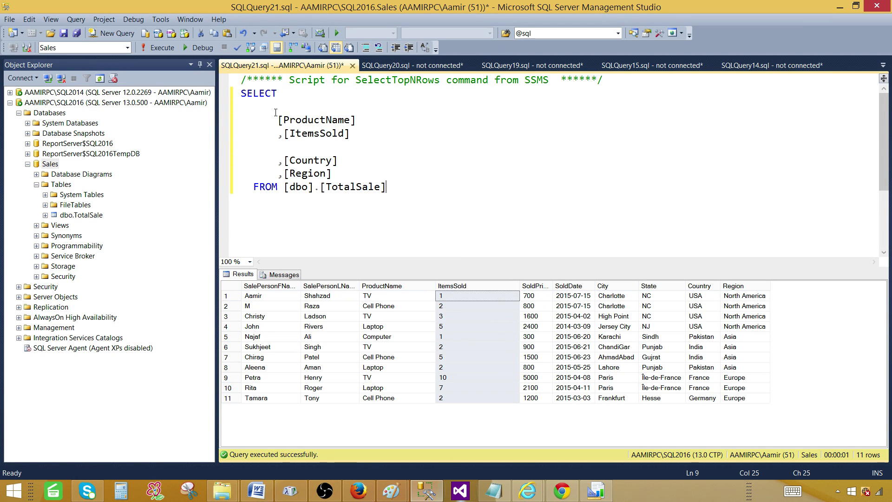
pyautogui.moveTo(390, 188); pyautogui.dragTo(240, 92)
pyautogui.rightClick(263, 109)
pyautogui.press('Escape')
pyautogui.click(158, 47)
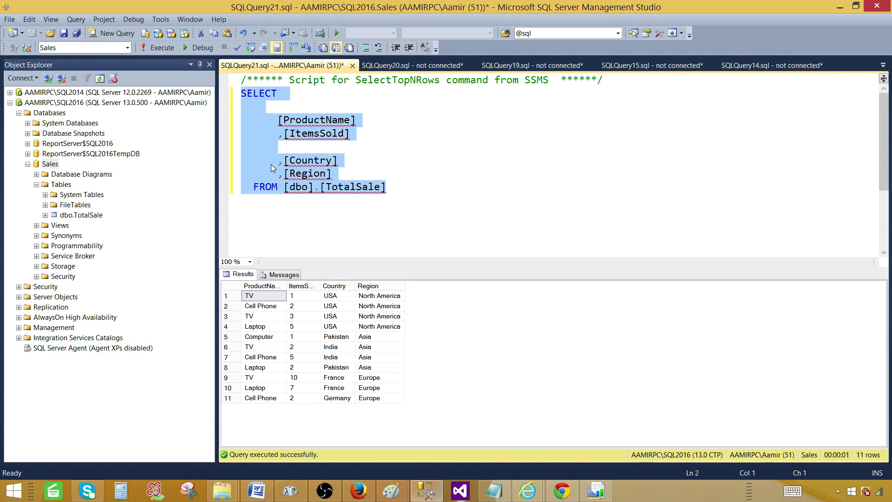
pyautogui.click(595, 490)
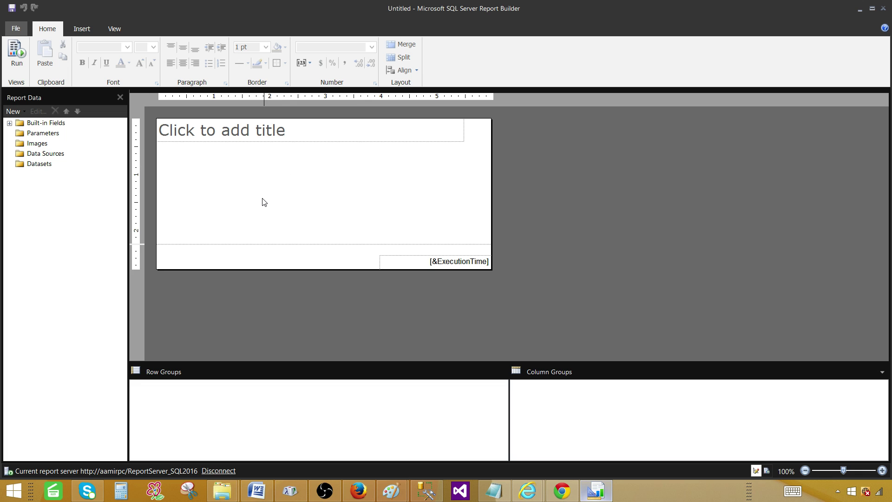
# Create a new Blank Report from File > New.
pyautogui.click(16, 28)
pyautogui.click(62, 58)
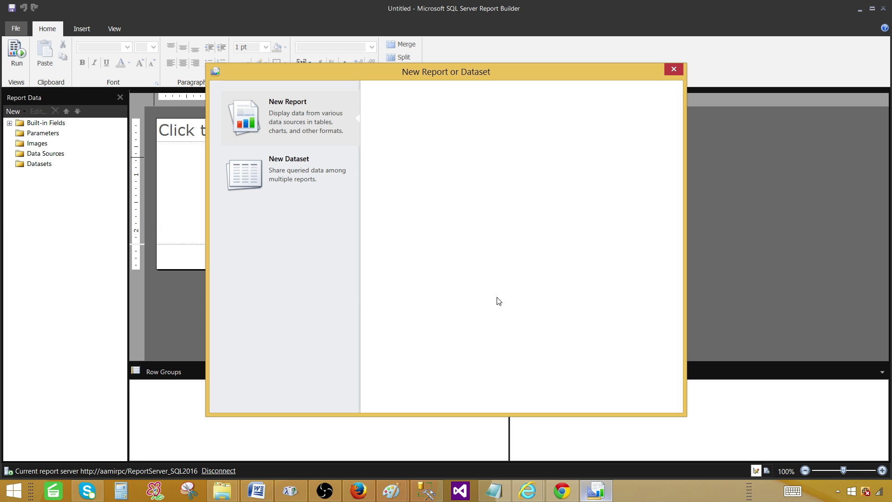
pyautogui.click(420, 241)
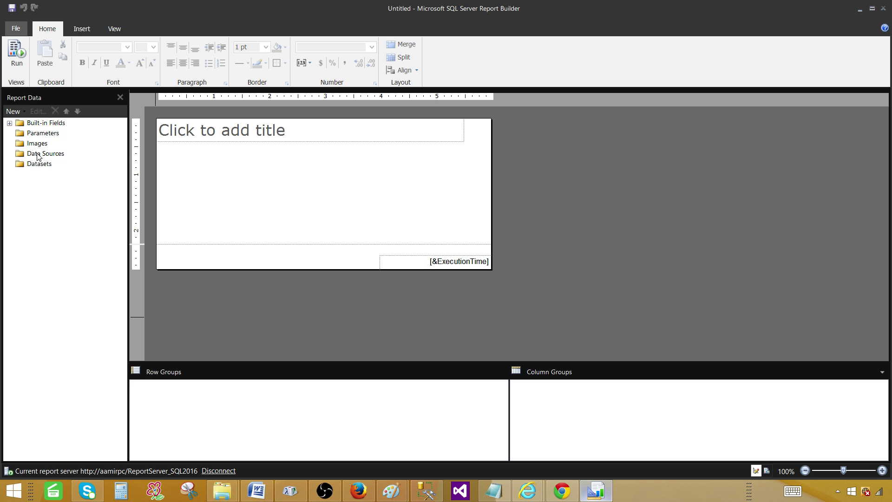
# Add a new data source under Data Sources and name it DS_Sales.
pyautogui.click(51, 157)
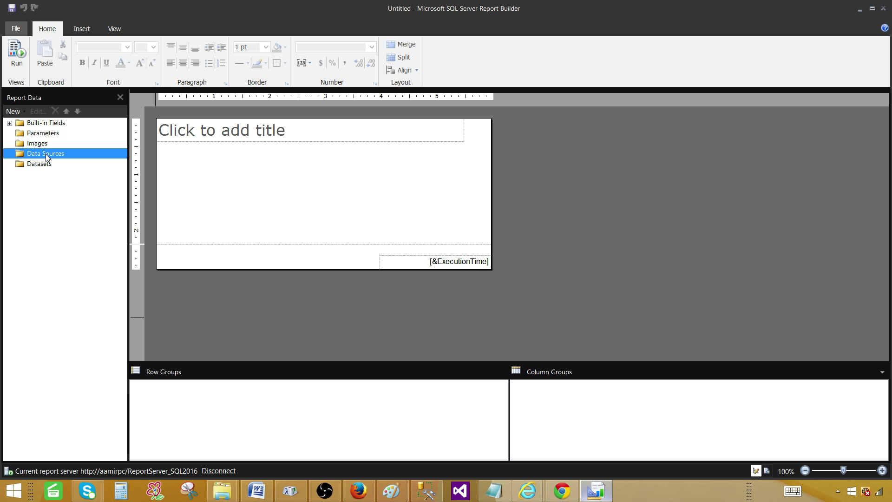
pyautogui.rightClick(46, 158)
pyautogui.click(67, 161)
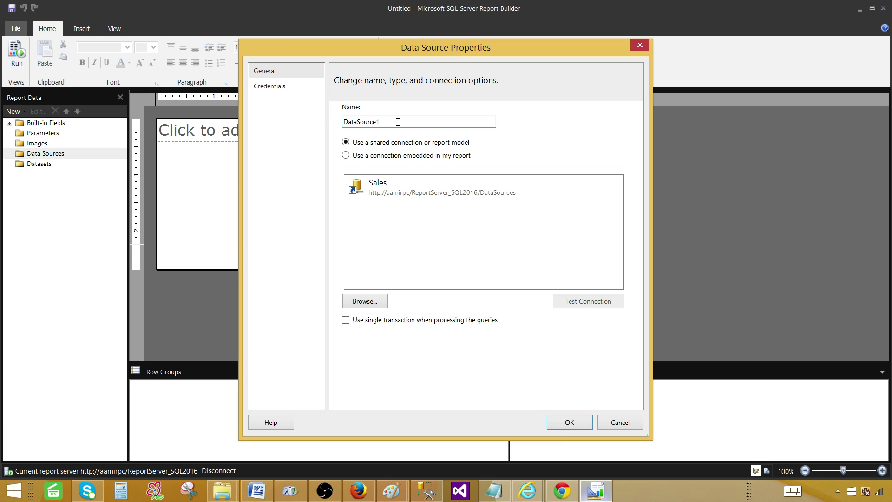
pyautogui.doubleClick(396, 122)
pyautogui.write('DS_Sales')
# Point DS_Sales at the shared Sales connection on the report server and confirm it.
pyautogui.click(398, 195)
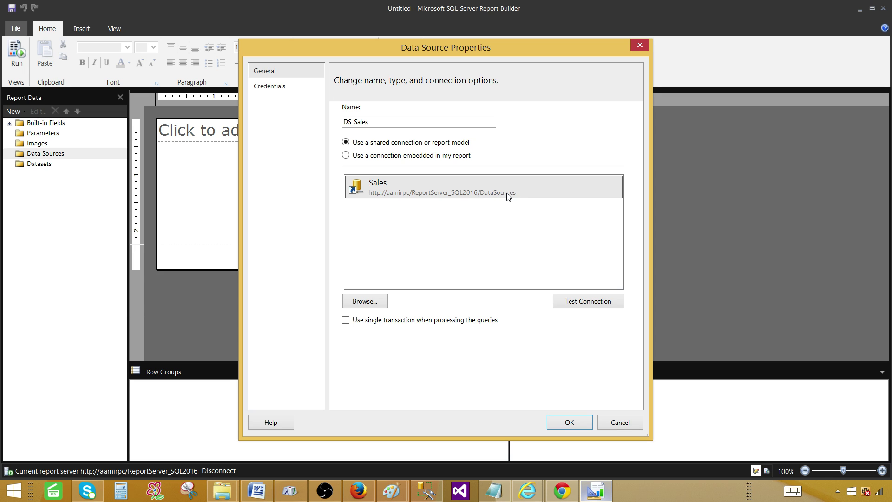
pyautogui.click(375, 304)
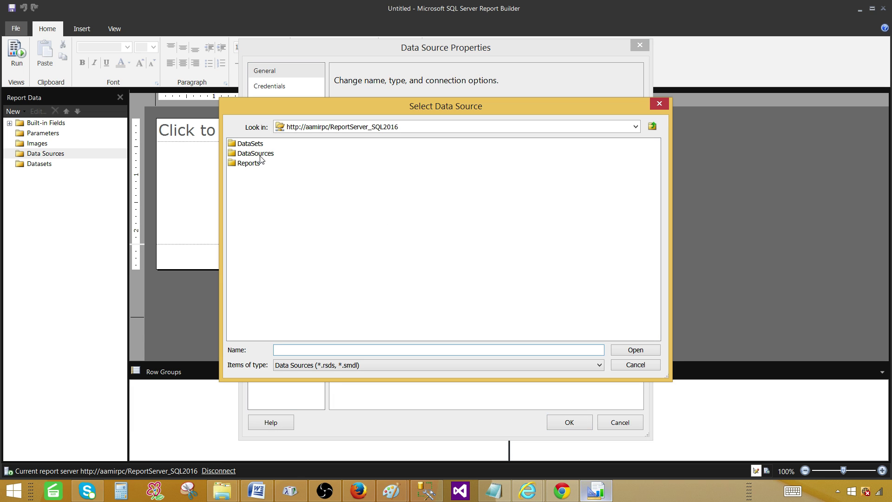
pyautogui.doubleClick(263, 154)
pyautogui.click(250, 144)
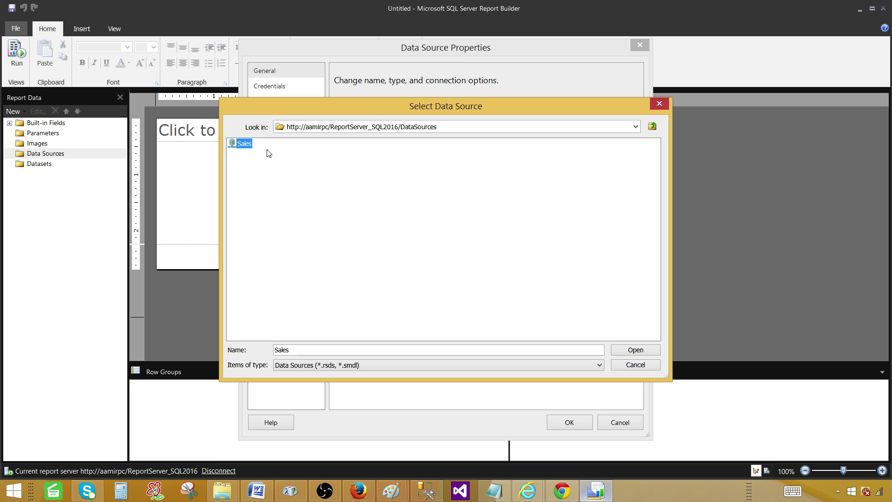
pyautogui.click(632, 366)
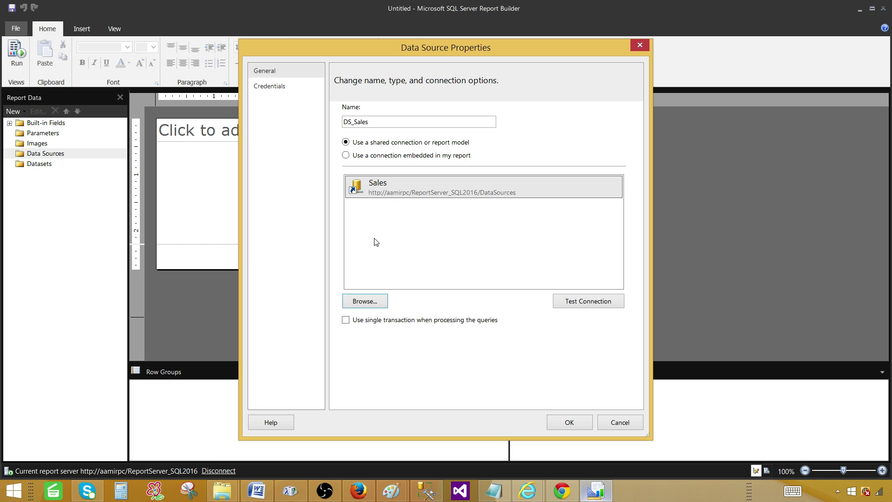
pyautogui.click(569, 422)
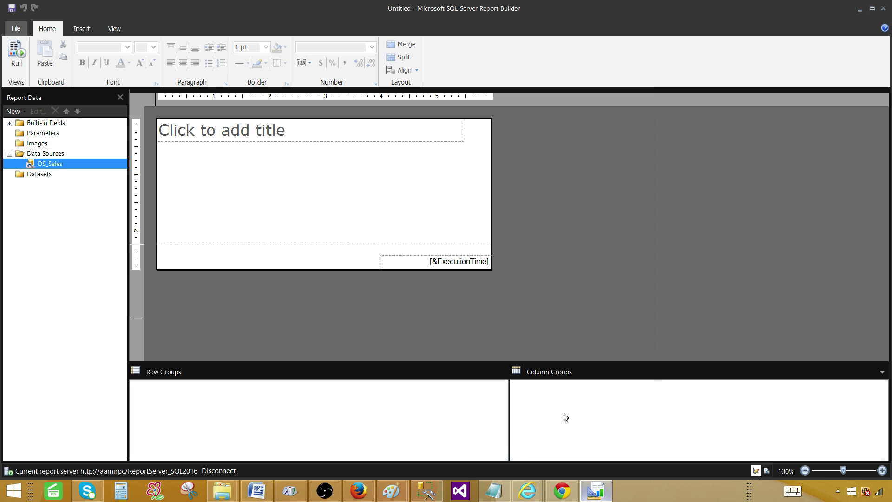
# Add dataset DSET_Sales, look in the server's DataSets folder, then choose the embedded-dataset option.
pyautogui.click(45, 176)
pyautogui.rightClick(51, 178)
pyautogui.click(68, 180)
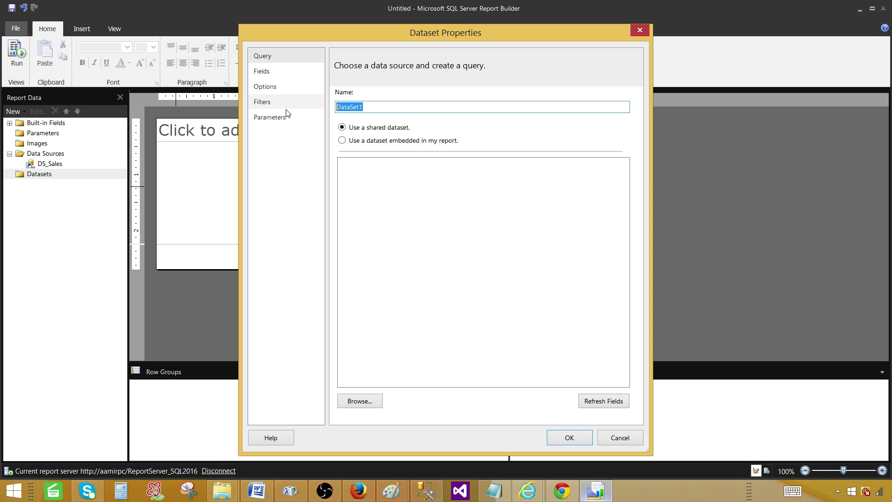
pyautogui.write('DSET_Sales')
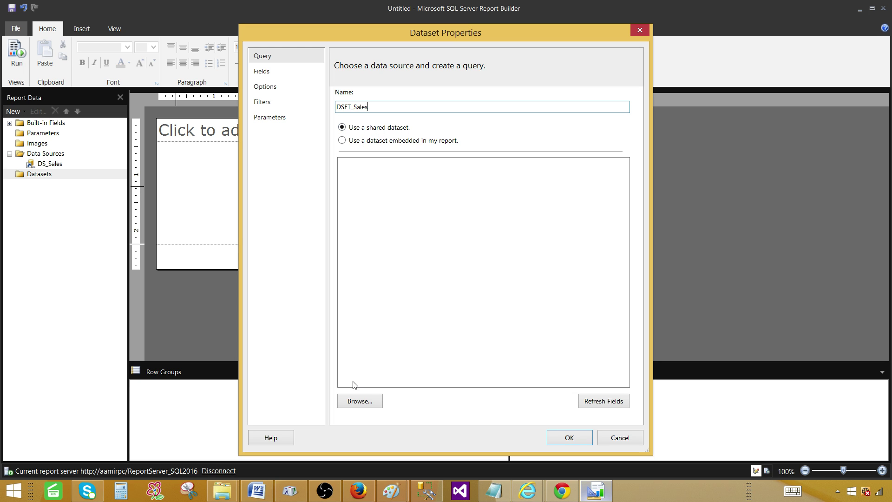
pyautogui.click(355, 405)
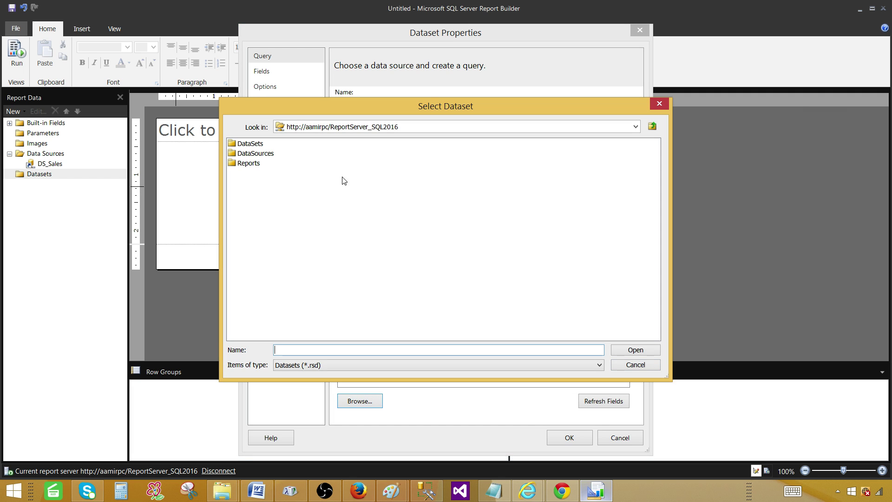
pyautogui.doubleClick(255, 144)
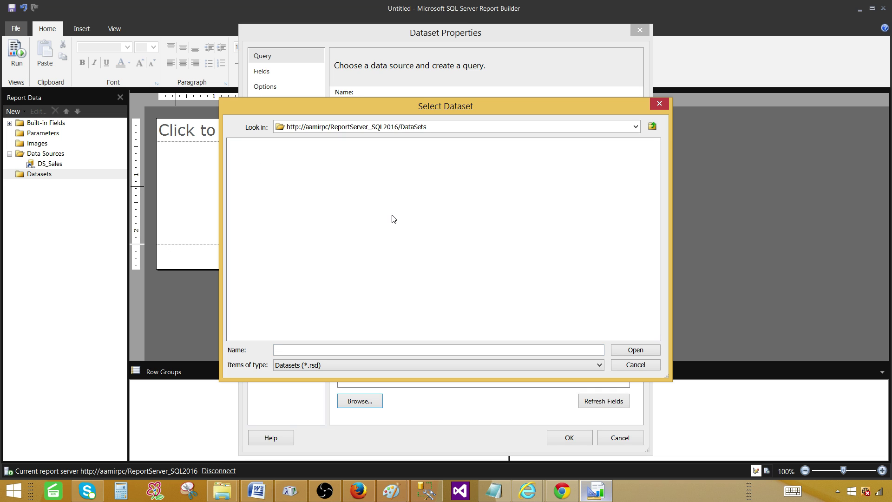
pyautogui.click(634, 365)
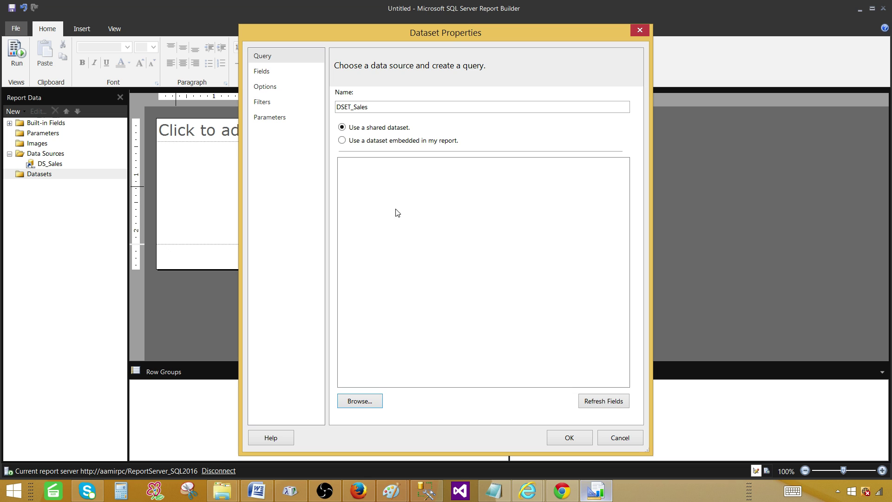
pyautogui.click(361, 142)
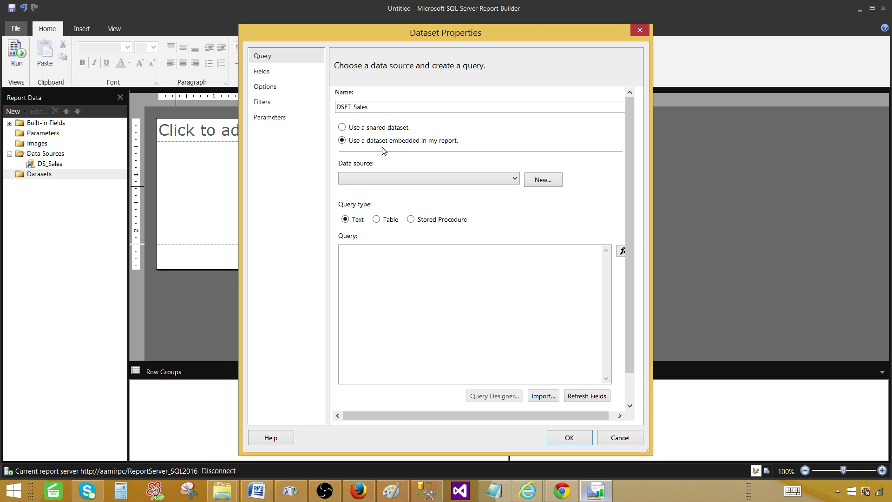
# Choose DS_Sales as the data source and paste the trimmed TotalSale query into the Query box.
pyautogui.click(374, 178)
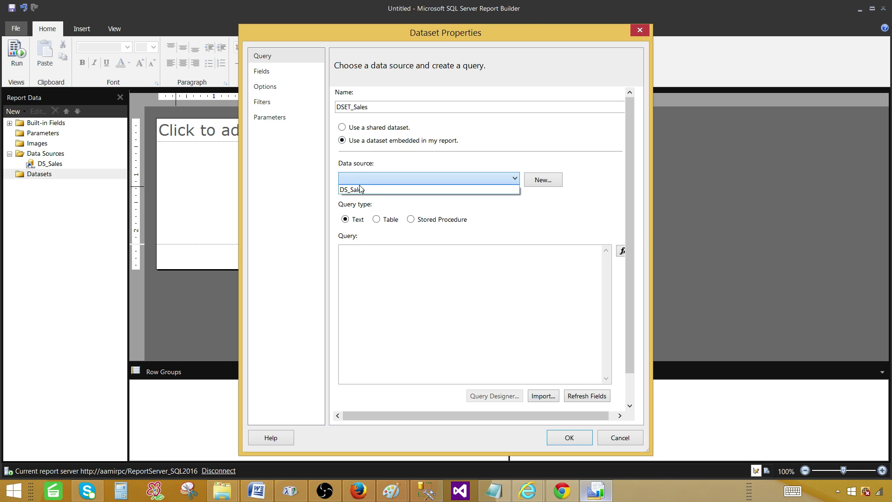
pyautogui.rightClick(407, 278)
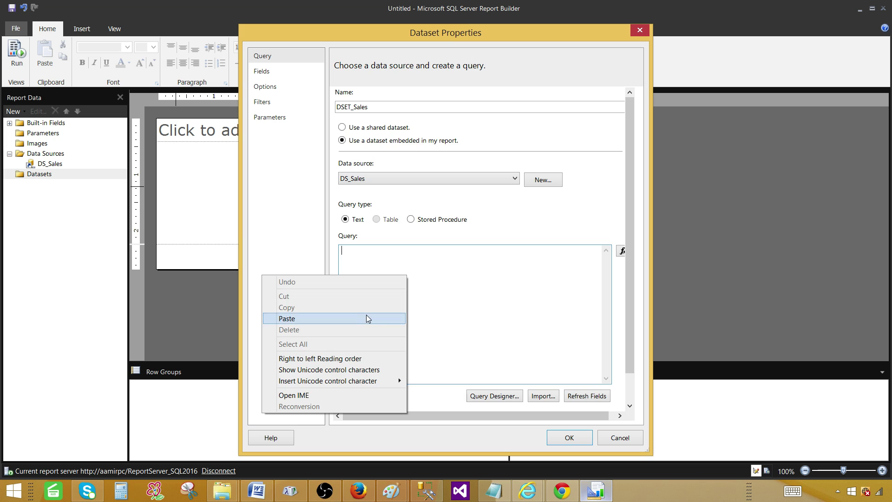
pyautogui.click(366, 314)
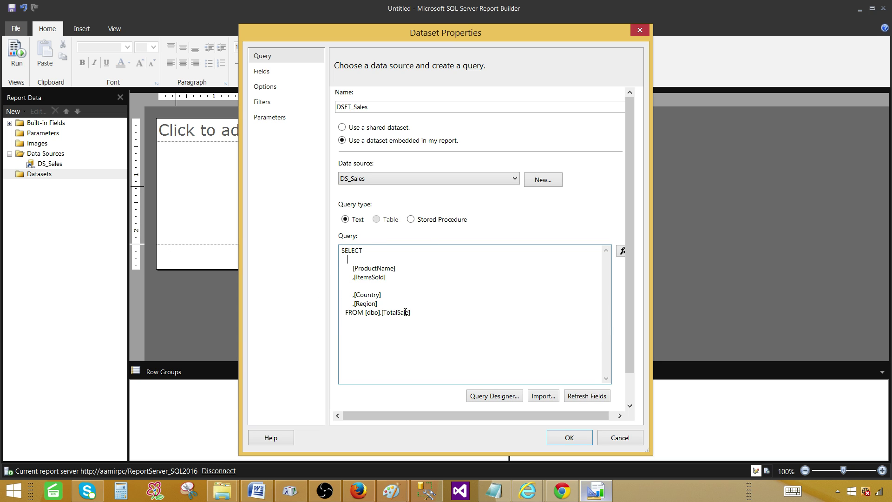
pyautogui.moveTo(417, 313); pyautogui.dragTo(339, 253)
pyautogui.click(432, 296)
pyautogui.click(489, 396)
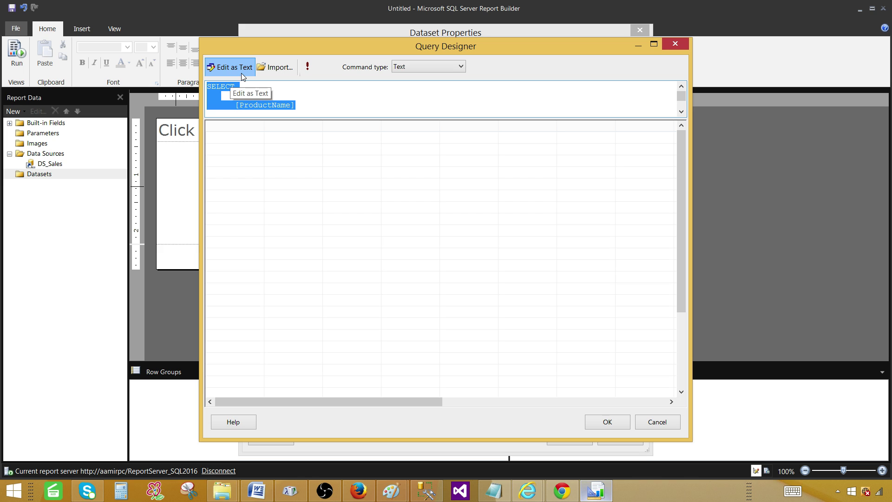
# Run the query in Query Designer to preview its 11 rows, then turn off Edit as Text.
pyautogui.moveTo(307, 120); pyautogui.dragTo(308, 196)
pyautogui.click(308, 68)
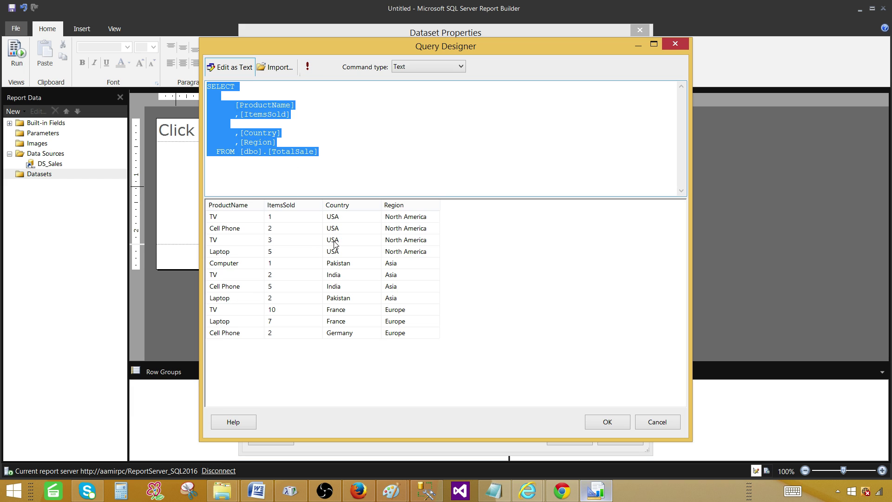
pyautogui.click(215, 67)
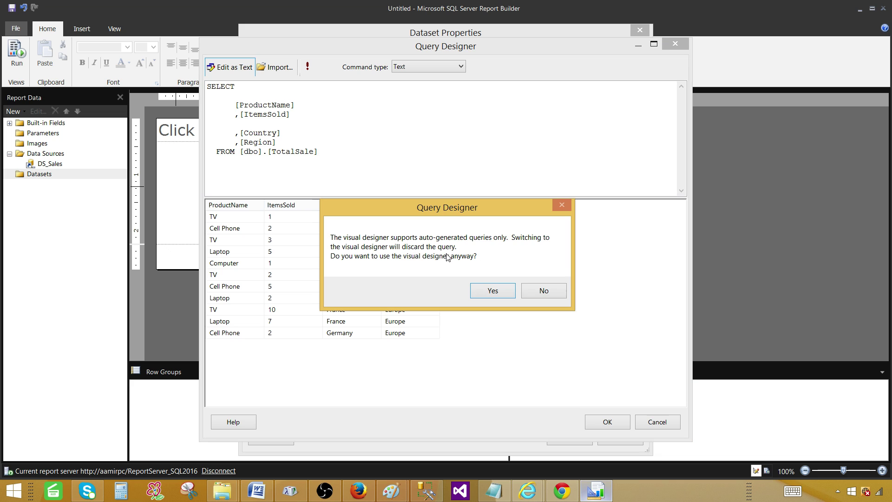
# In the visual designer, tick Region, Country, ItemsSold and ProductName from the TotalSale table.
pyautogui.click(494, 290)
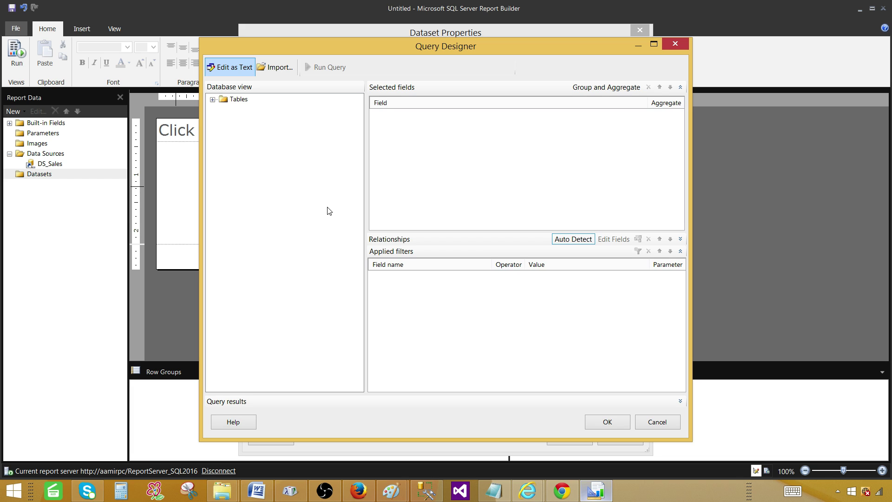
pyautogui.click(212, 100)
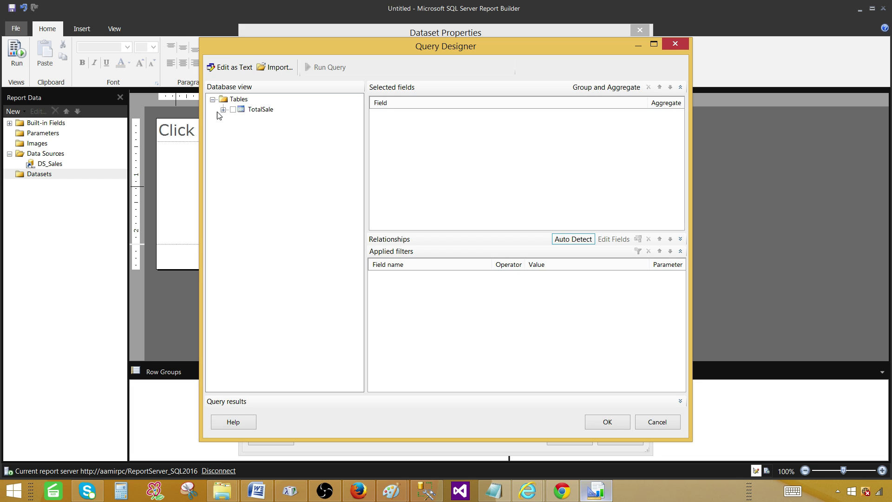
pyautogui.click(223, 110)
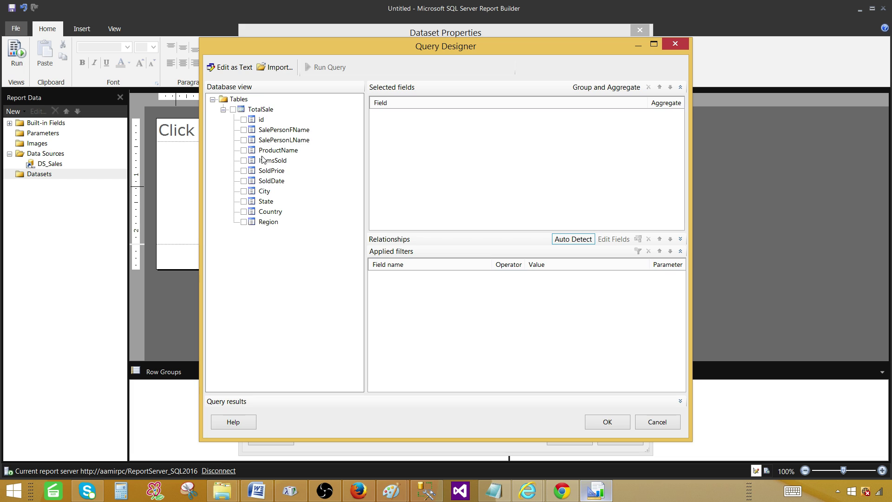
pyautogui.click(244, 221)
pyautogui.click(244, 202)
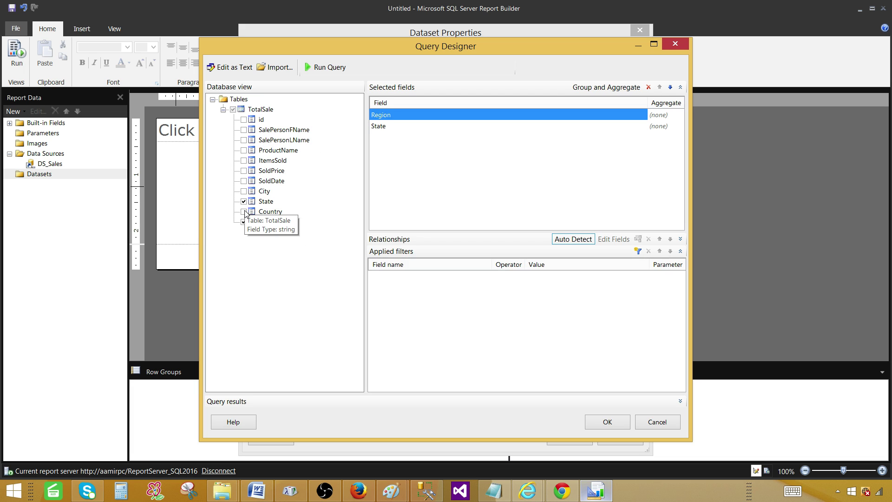
pyautogui.click(243, 211)
pyautogui.click(243, 201)
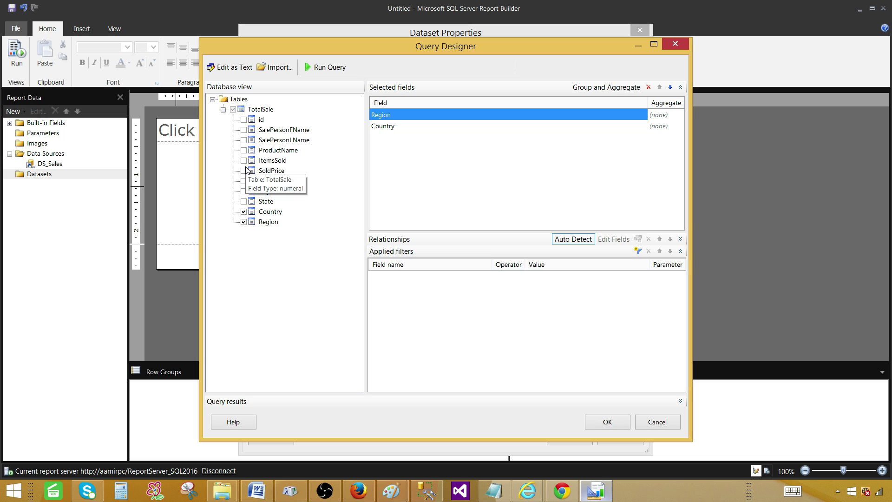
pyautogui.click(244, 161)
pyautogui.click(243, 150)
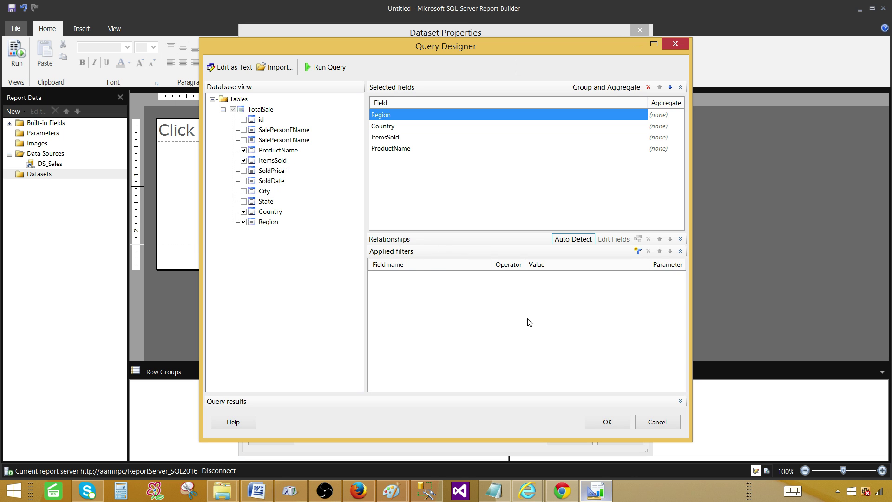
# Replace the generated query text with the bracketed TotalSale query and run it for 11 rows.
pyautogui.click(225, 71)
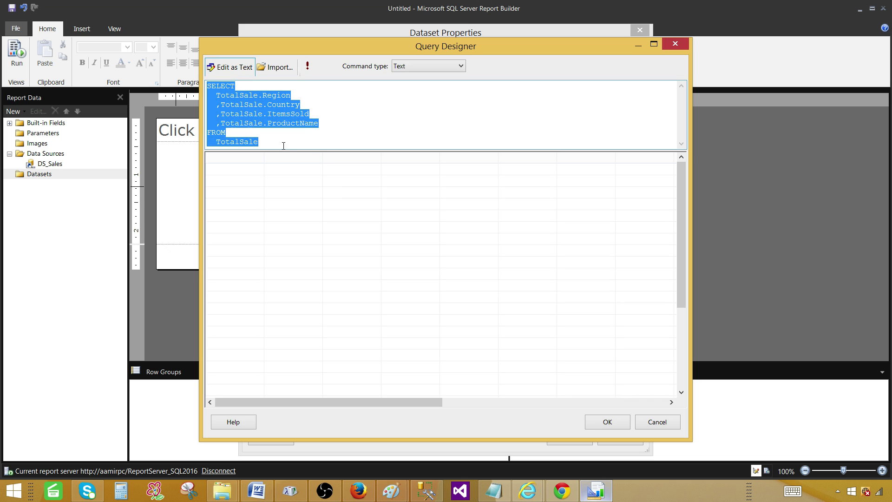
pyautogui.moveTo(287, 150); pyautogui.dragTo(289, 207)
pyautogui.click(264, 99)
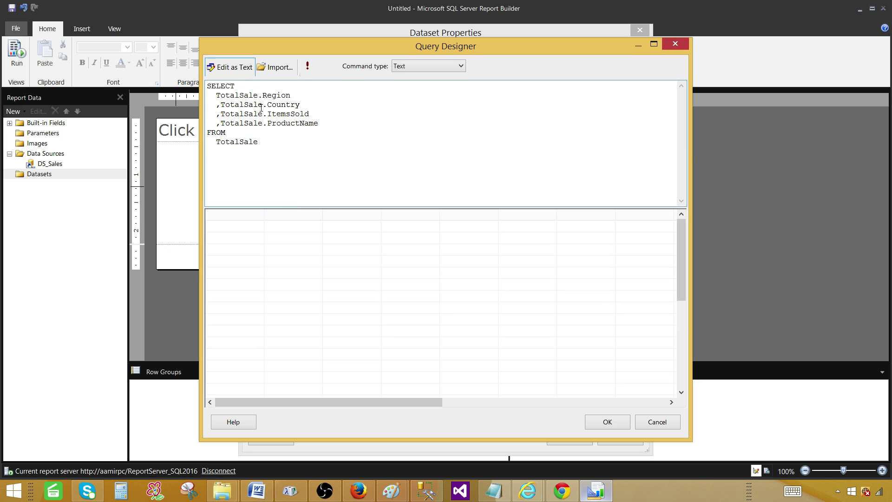
pyautogui.moveTo(258, 96); pyautogui.dragTo(225, 96)
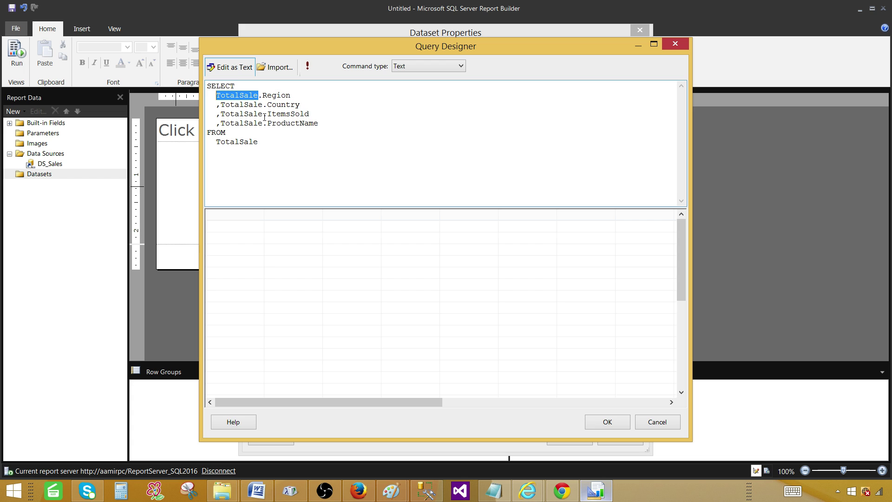
pyautogui.moveTo(259, 142); pyautogui.dragTo(204, 86)
pyautogui.hotkey('ctrl', 'v')
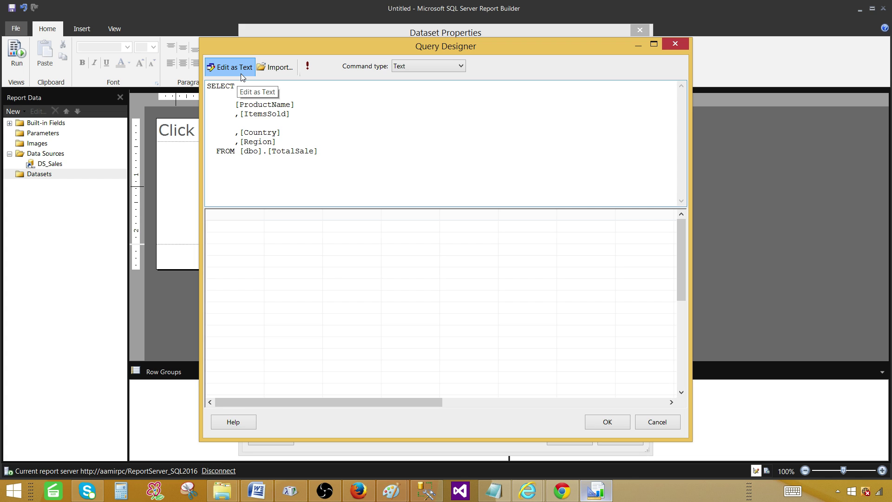
pyautogui.click(307, 69)
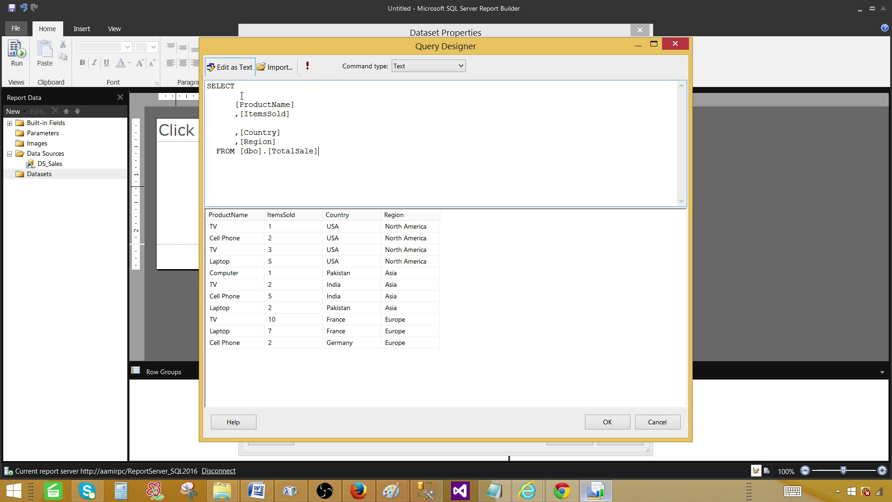
# Save DSET_Sales with its four fields and type the report title 'Matrix Report'.
pyautogui.click(600, 421)
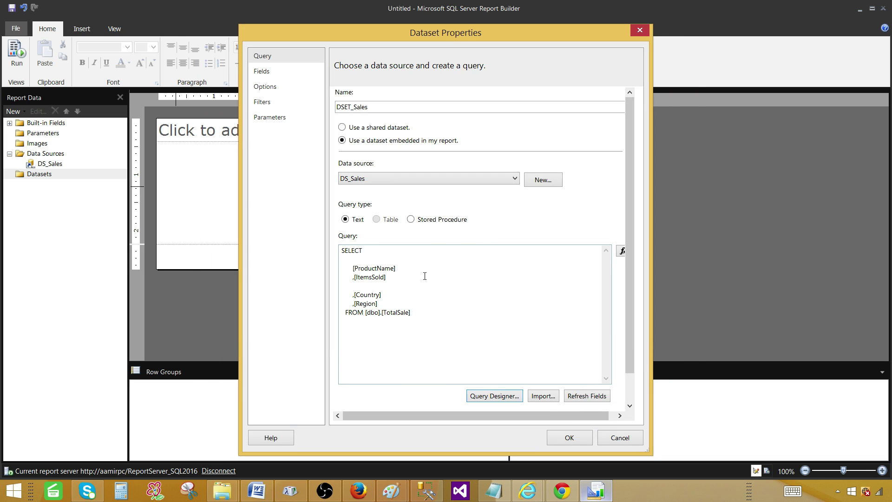
pyautogui.click(569, 438)
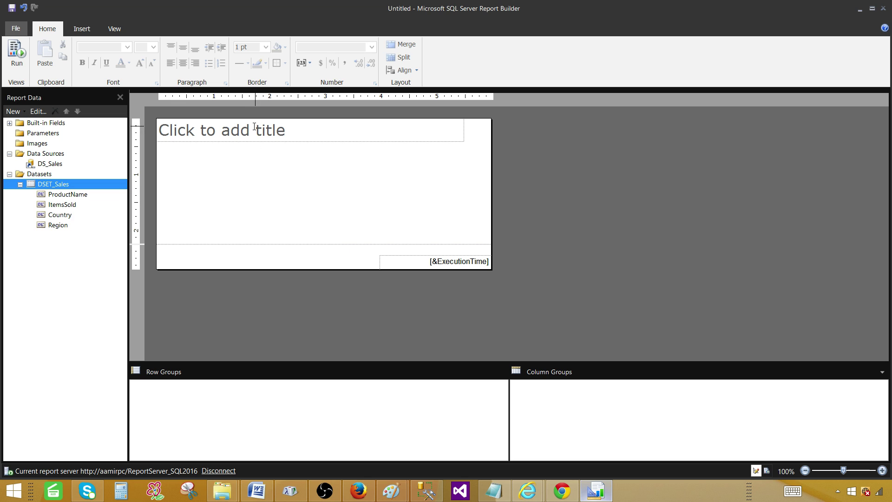
pyautogui.click(291, 136)
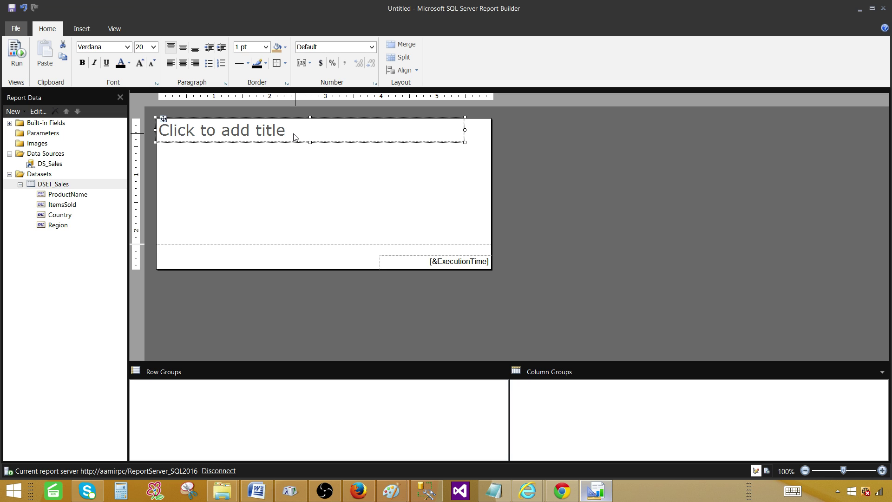
pyautogui.write('Matr')
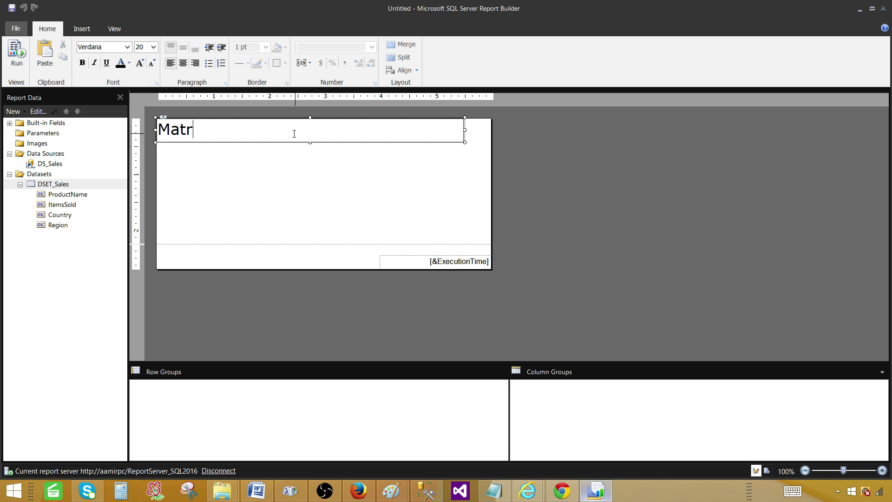
pyautogui.write('ix Report')
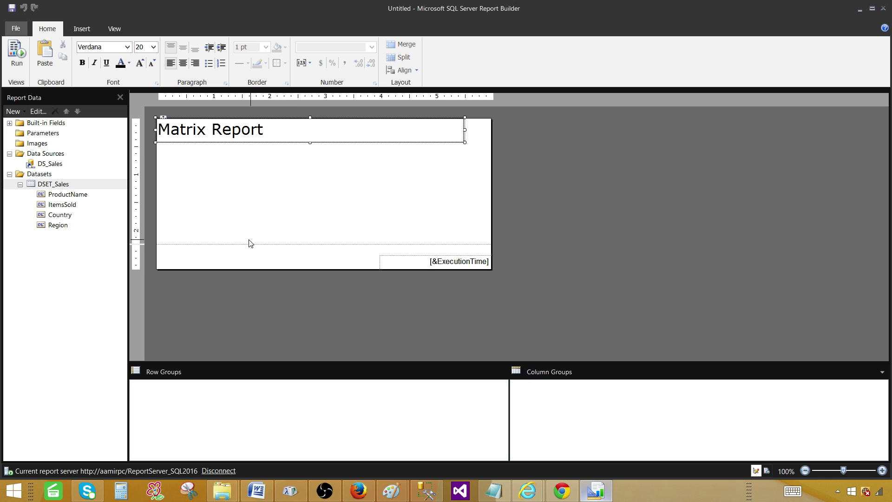
# Finish the 'Matrix Report' title and choose Insert > Matrix > Insert Matrix.
pyautogui.click(249, 181)
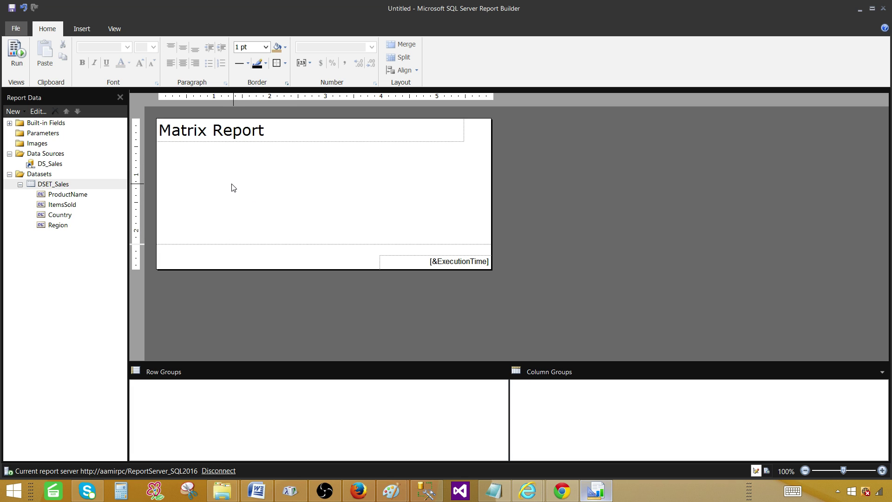
pyautogui.rightClick(234, 166)
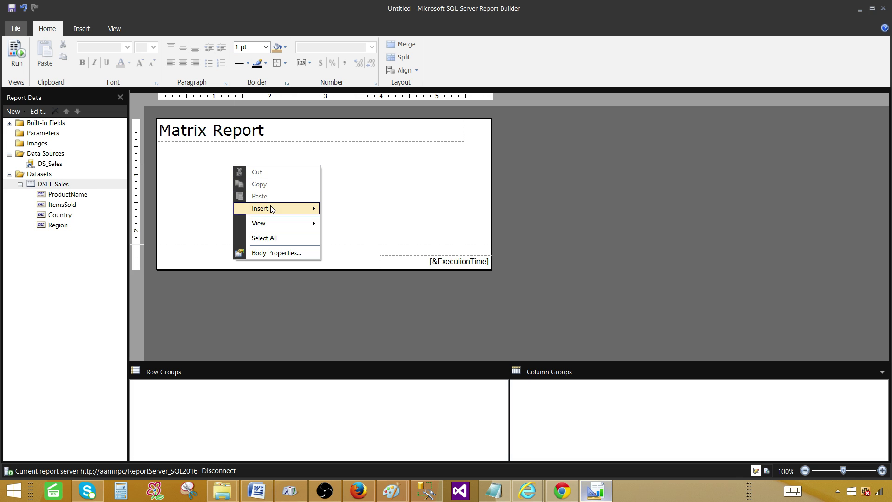
pyautogui.moveTo(294, 213)
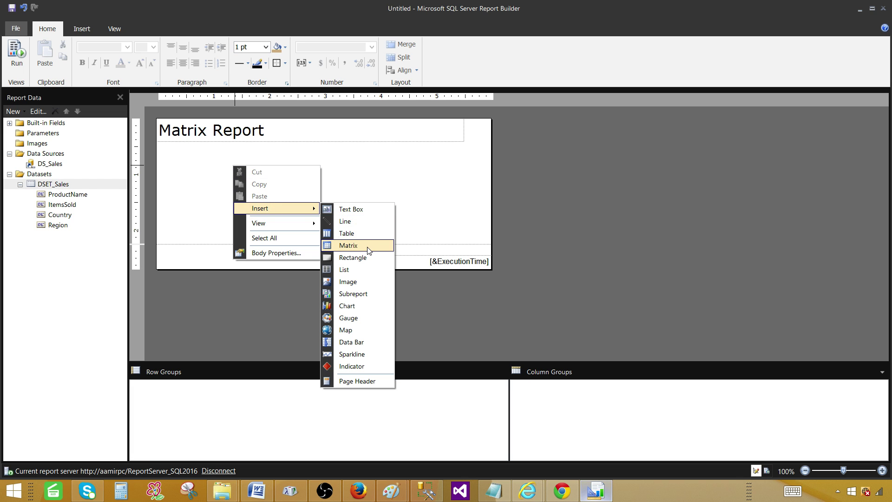
pyautogui.click(189, 165)
pyautogui.click(88, 30)
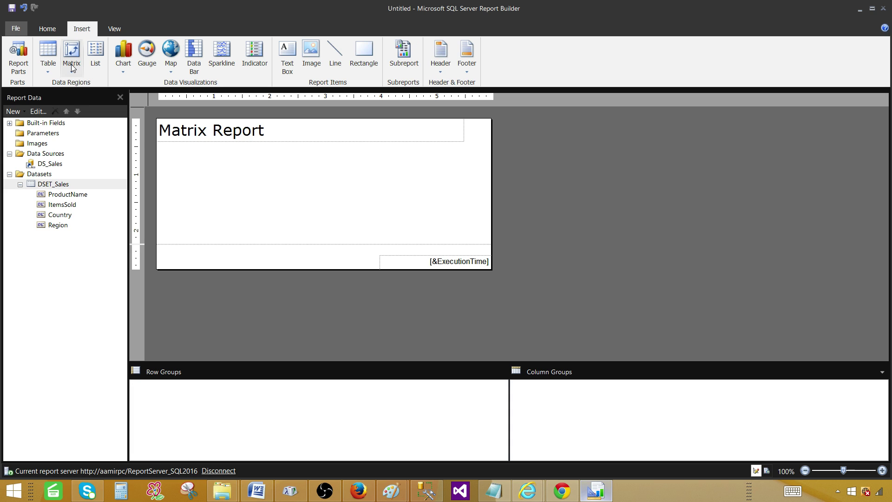
pyautogui.click(72, 72)
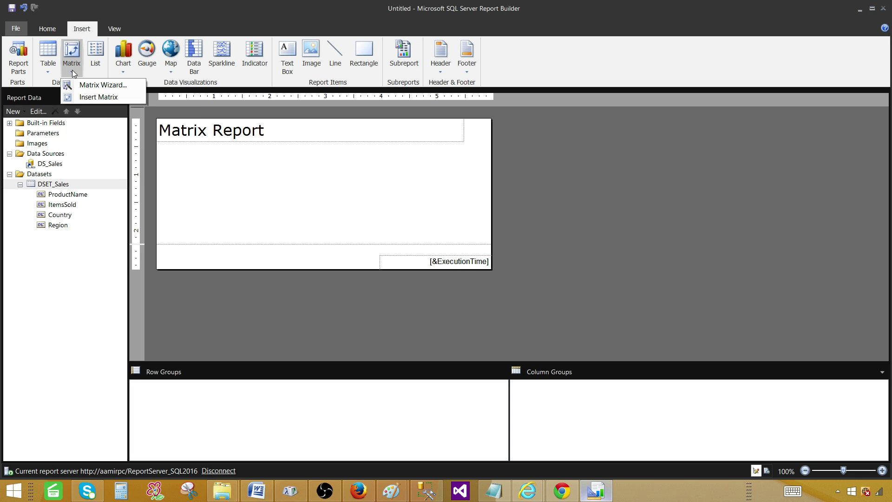
pyautogui.click(94, 98)
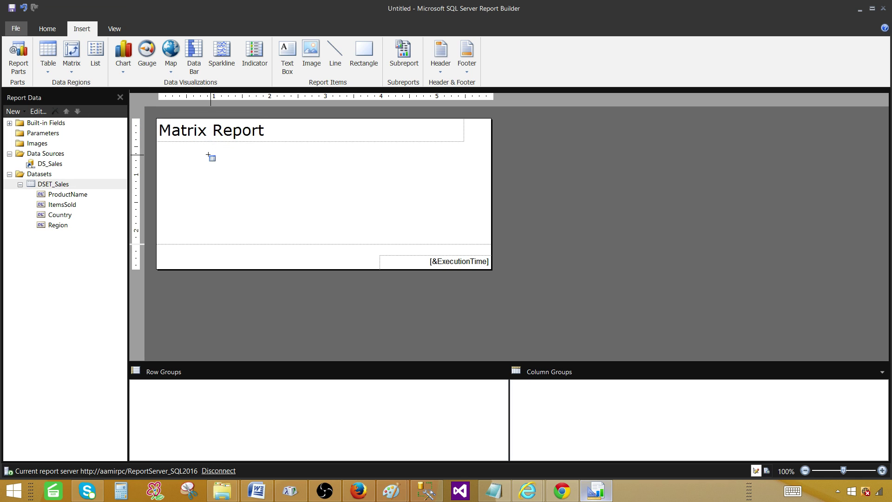
# Drop a blank matrix under the Matrix Report title, enlarge it, and select its Rows, Columns and Data cells.
pyautogui.click(187, 164)
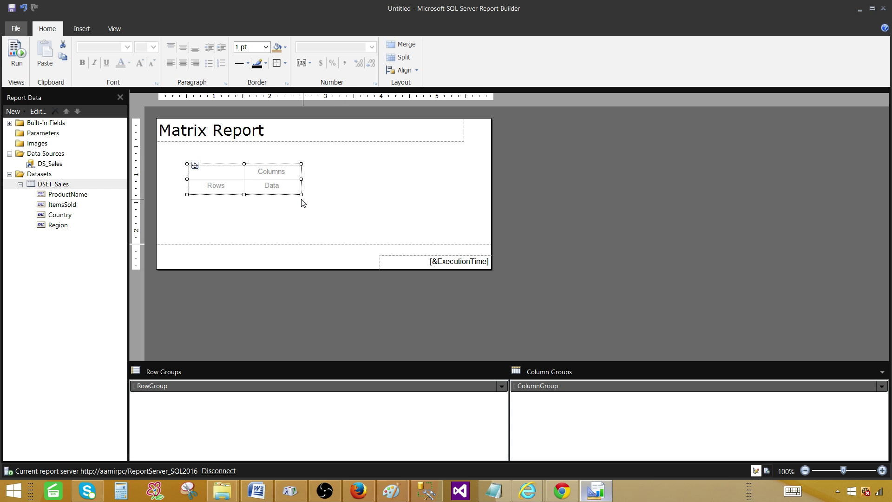
pyautogui.moveTo(301, 194); pyautogui.dragTo(393, 204)
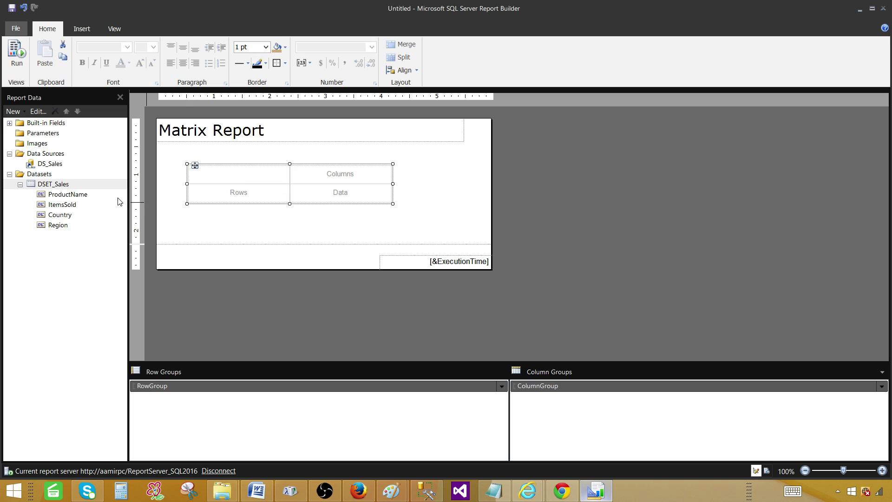
pyautogui.click(237, 192)
pyautogui.click(342, 174)
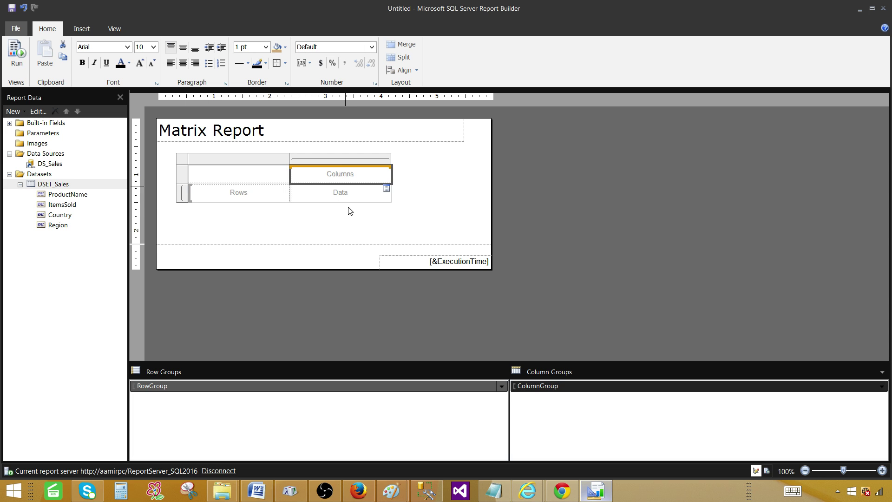
pyautogui.click(347, 199)
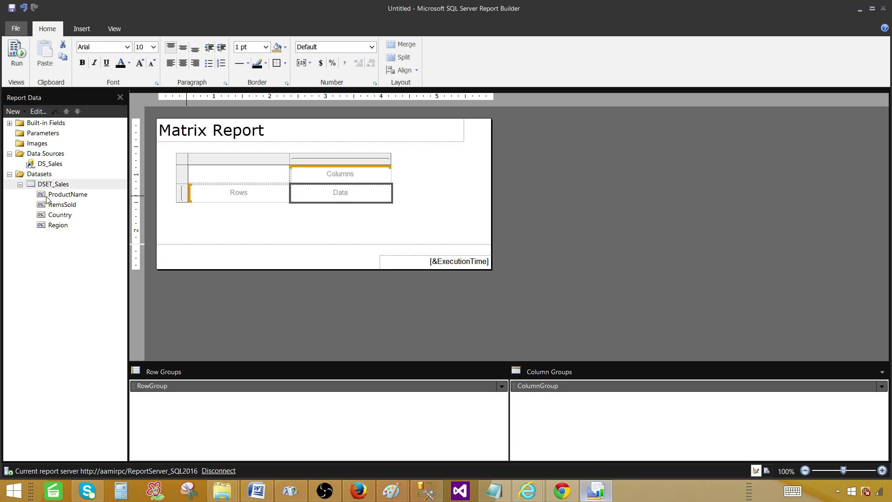
pyautogui.click(249, 196)
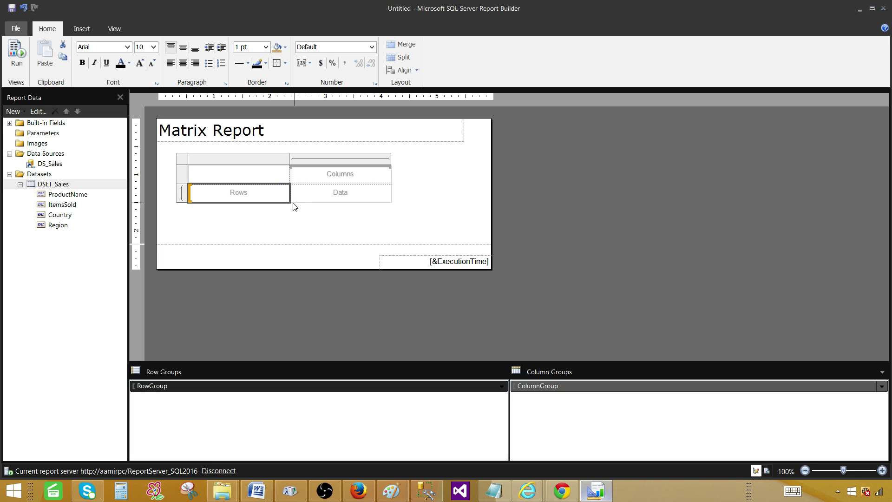
pyautogui.click(346, 175)
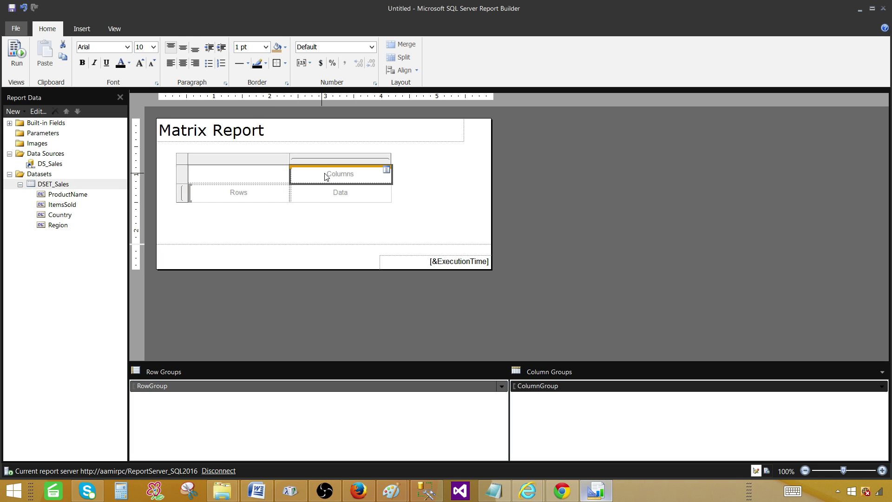
pyautogui.click(336, 197)
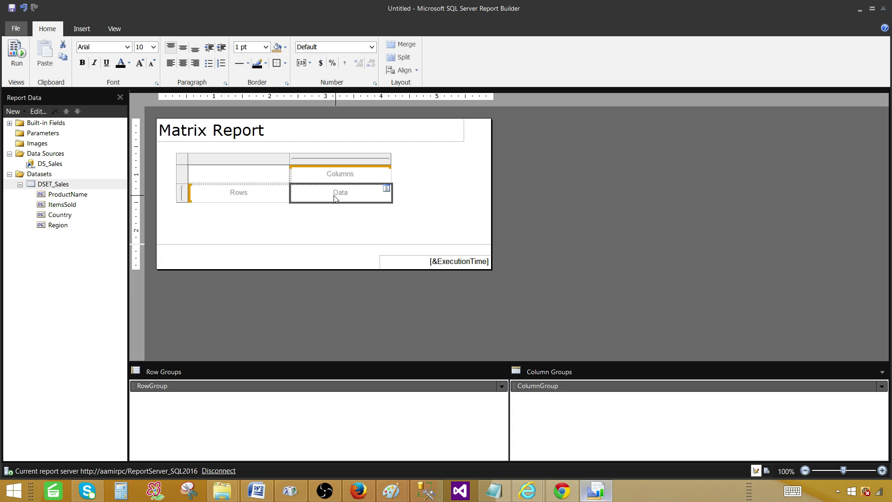
# Add Region and Country as row groups, ProductName as the column group, and Sum(ItemsSold) as data.
pyautogui.moveTo(60, 226); pyautogui.dragTo(232, 192)
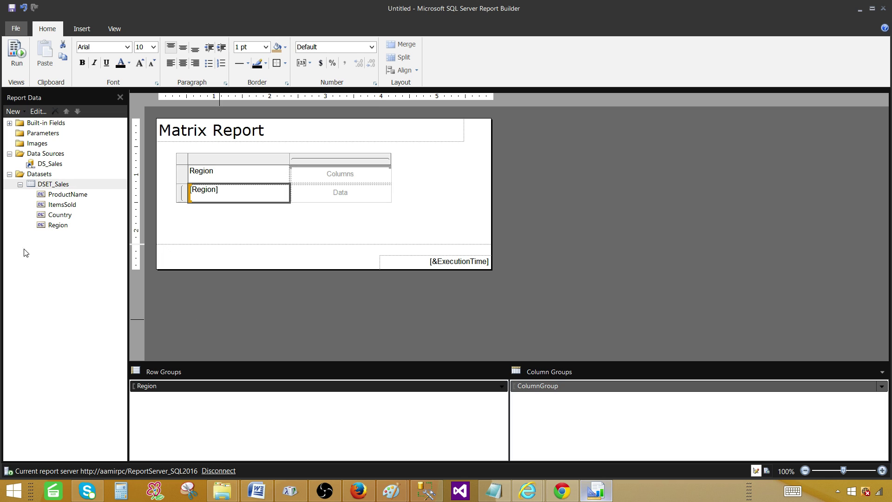
pyautogui.moveTo(61, 216); pyautogui.dragTo(169, 403)
pyautogui.moveTo(70, 195); pyautogui.dragTo(381, 176)
pyautogui.moveTo(62, 205); pyautogui.dragTo(377, 200)
# Make the Region and Country header cells bold with a gold background.
pyautogui.click(251, 176)
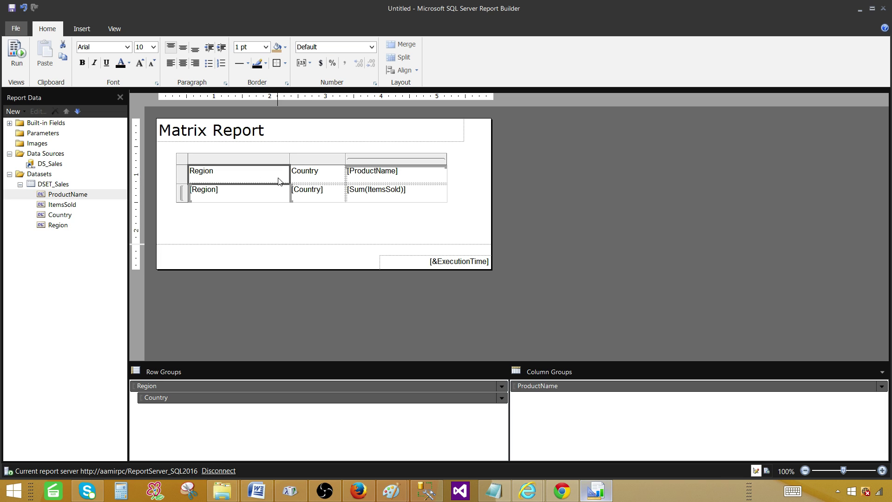
pyautogui.keyDown('ctrl'); pyautogui.click(303, 178); pyautogui.keyUp('ctrl')
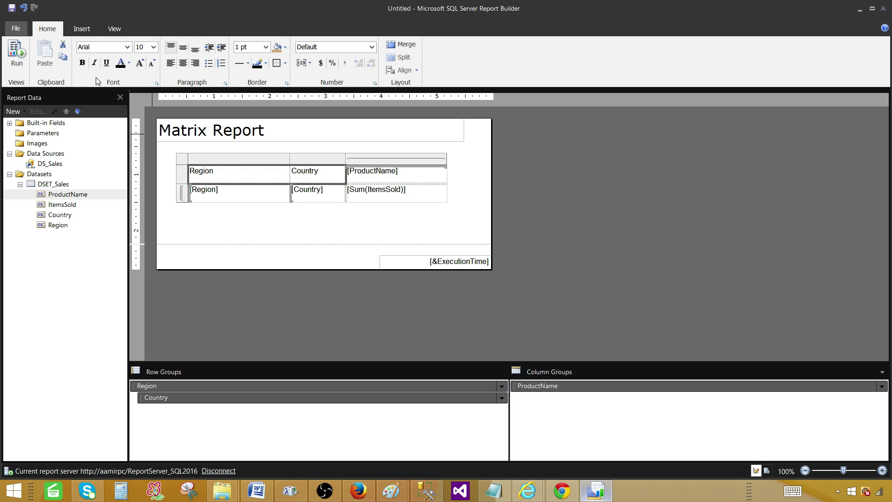
pyautogui.click(82, 62)
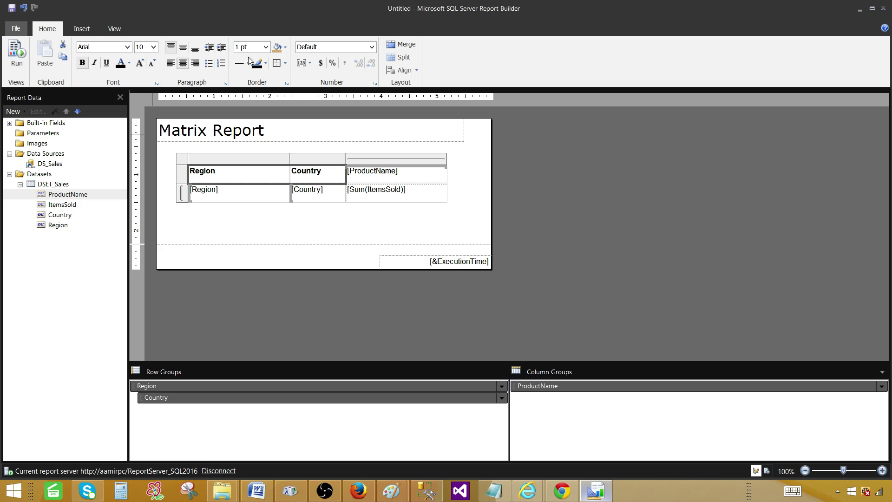
pyautogui.click(285, 48)
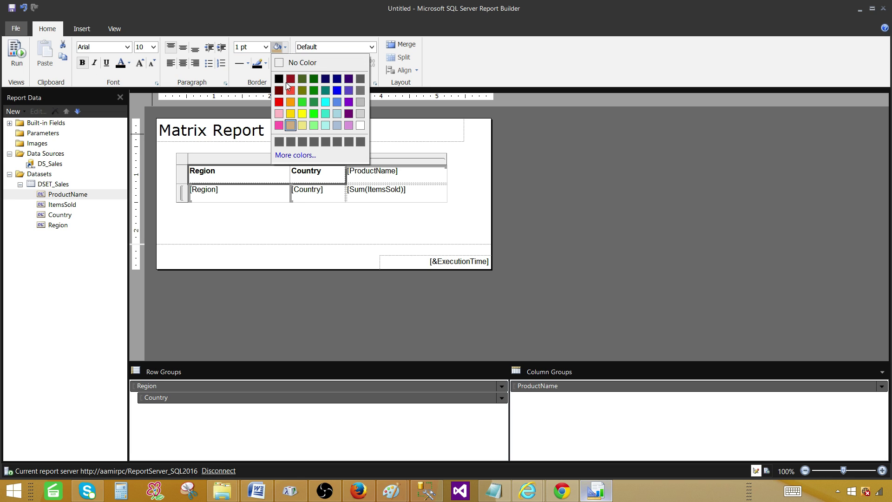
pyautogui.click(289, 113)
# Give the ProductName header a green background in bold italic.
pyautogui.click(404, 174)
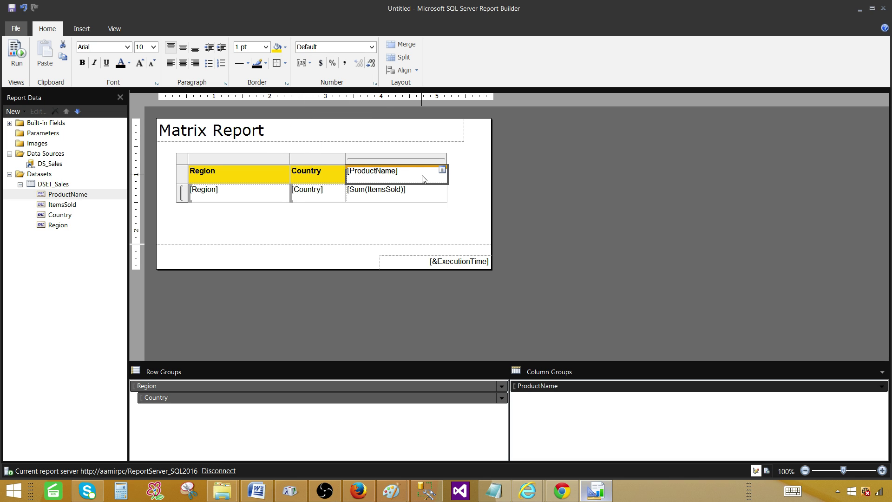
pyautogui.click(284, 48)
pyautogui.click(301, 103)
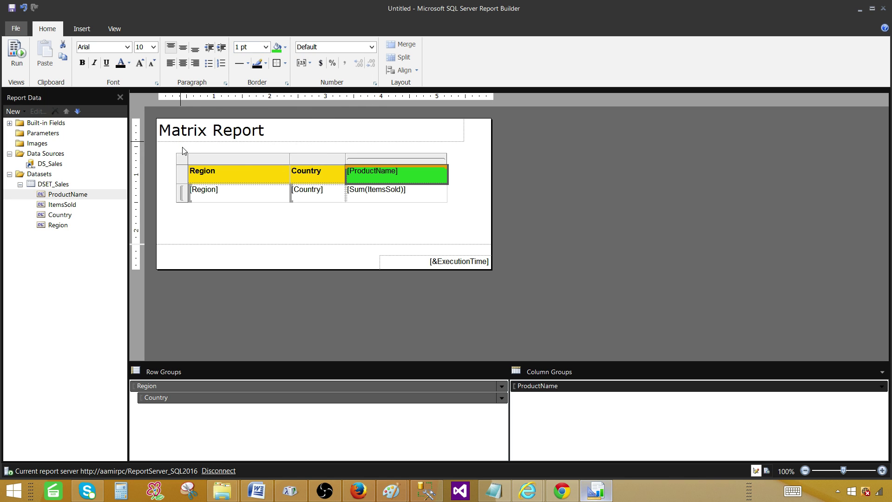
pyautogui.click(82, 62)
pyautogui.click(94, 62)
# Shorten the header row and the detail row of the matrix.
pyautogui.moveTo(180, 181); pyautogui.dragTo(176, 179)
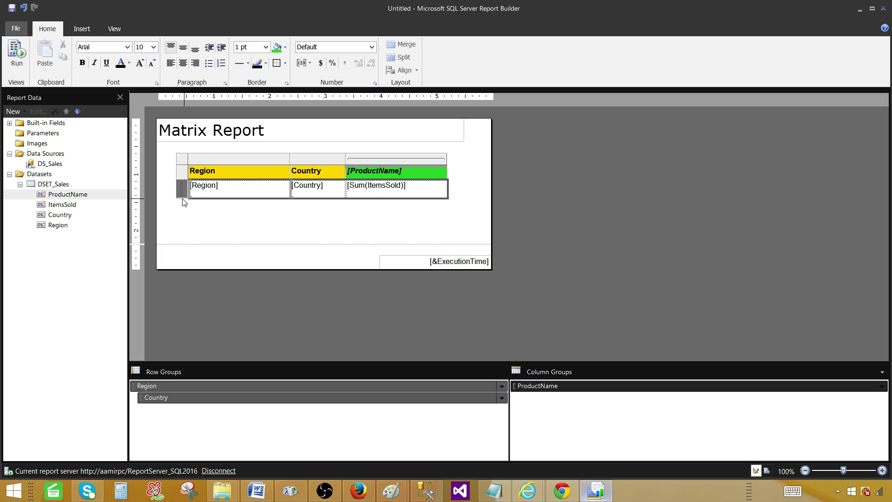
pyautogui.moveTo(183, 197); pyautogui.dragTo(183, 192)
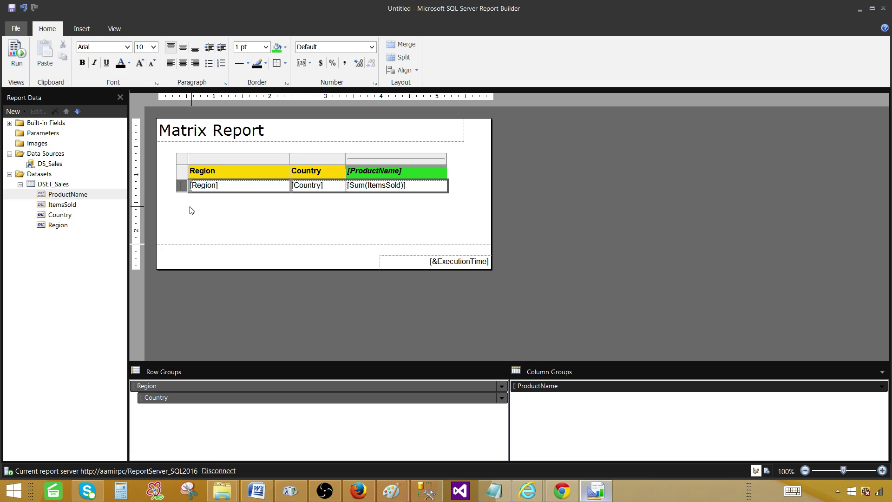
pyautogui.click(193, 210)
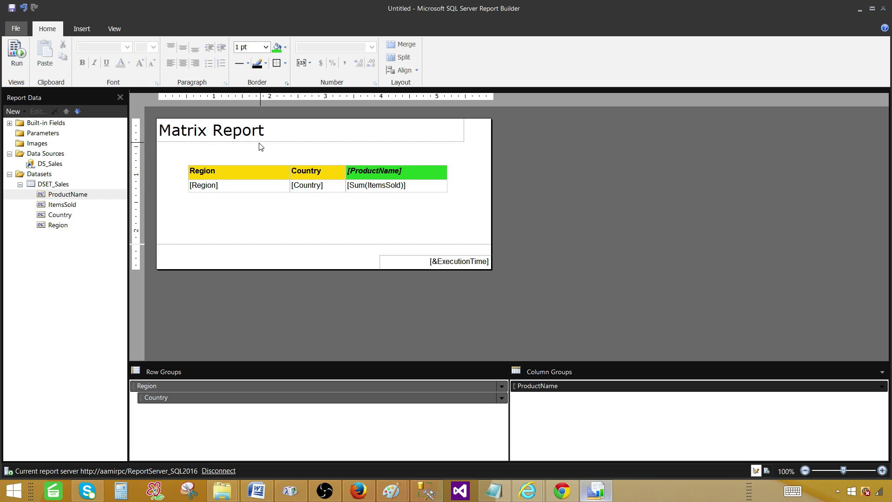
pyautogui.click(16, 55)
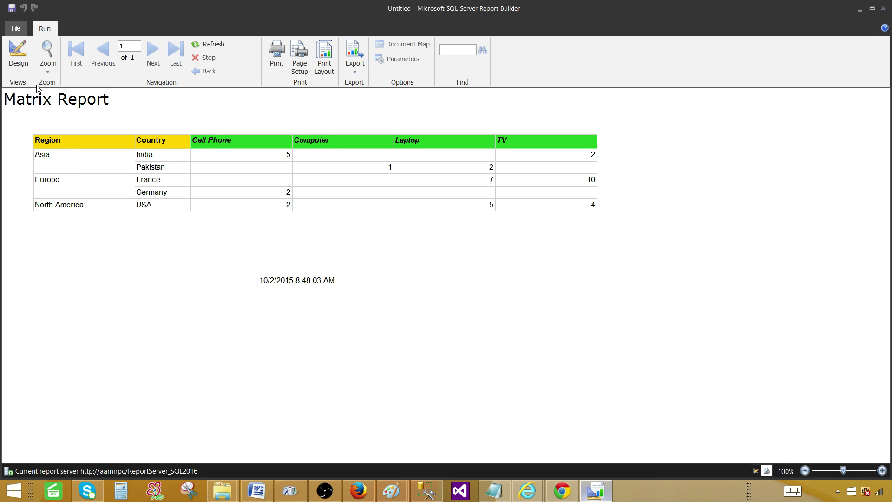
pyautogui.click(26, 63)
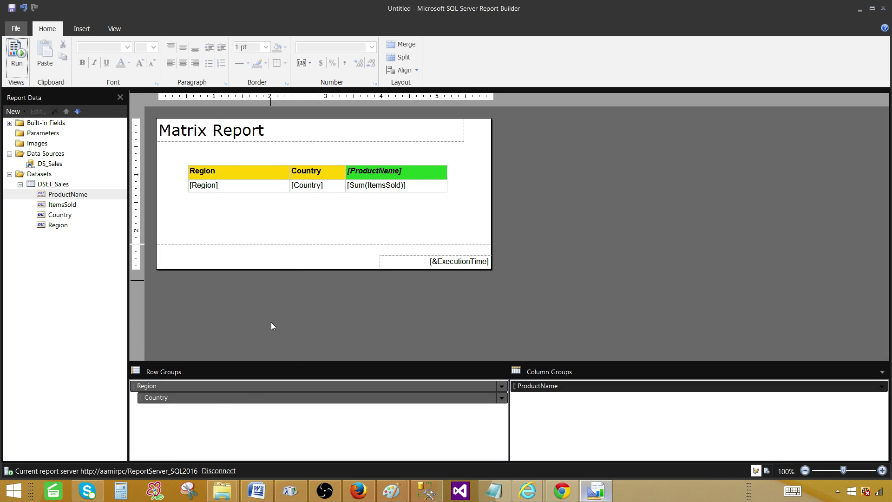
# Set the Country group's visibility to Hide, toggled by the Region text box.
pyautogui.click(216, 403)
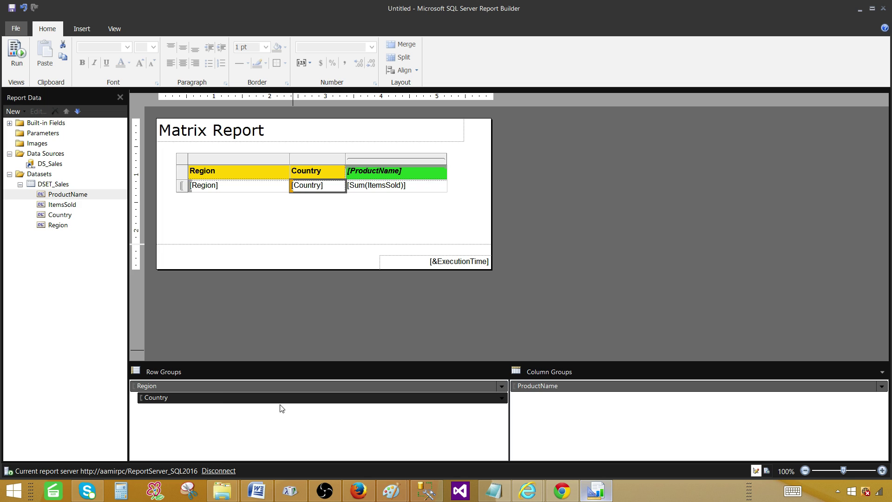
pyautogui.rightClick(476, 401)
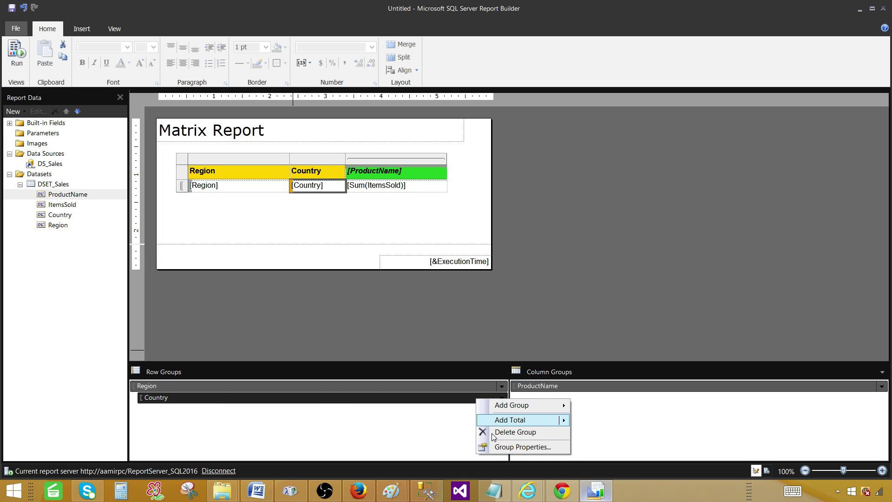
pyautogui.click(497, 448)
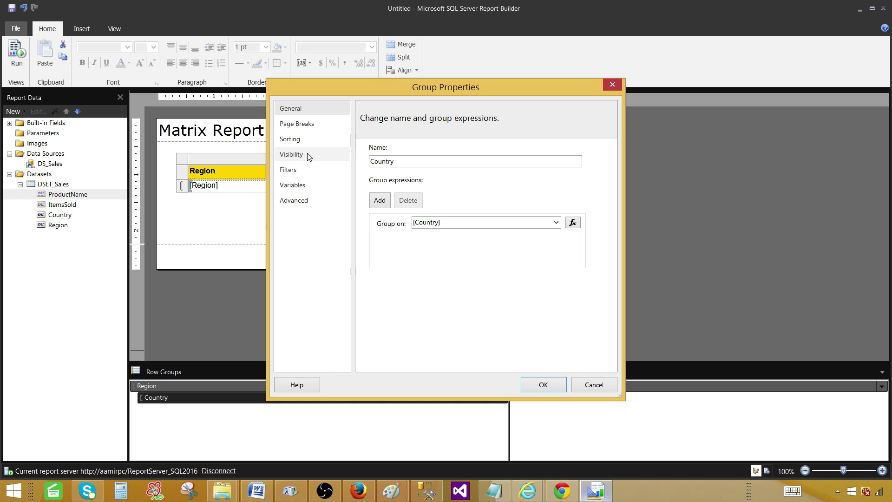
pyautogui.click(299, 156)
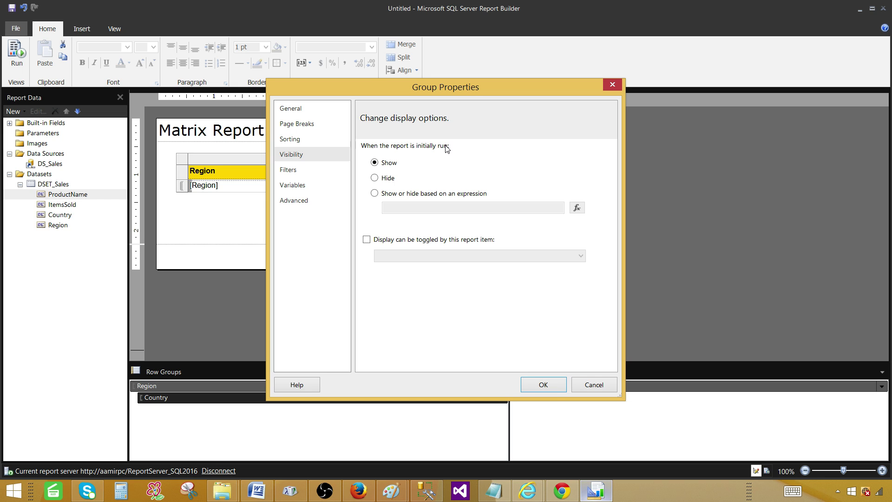
pyautogui.click(382, 178)
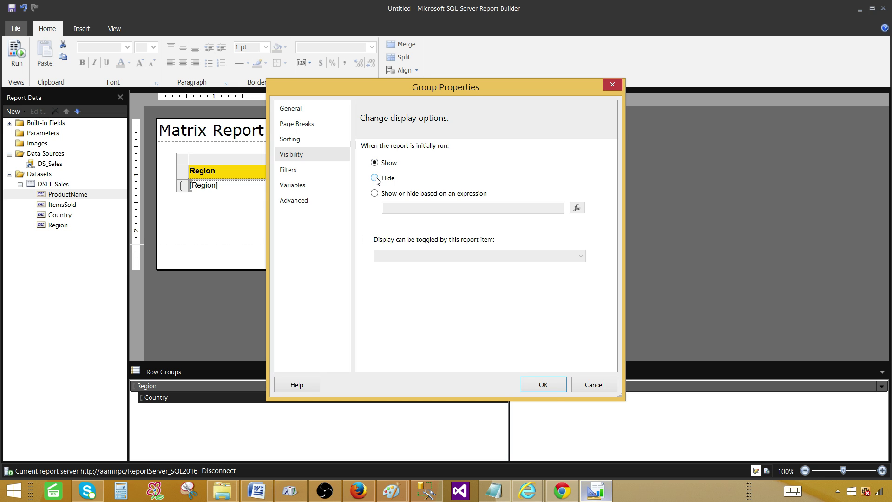
pyautogui.click(366, 240)
pyautogui.click(413, 259)
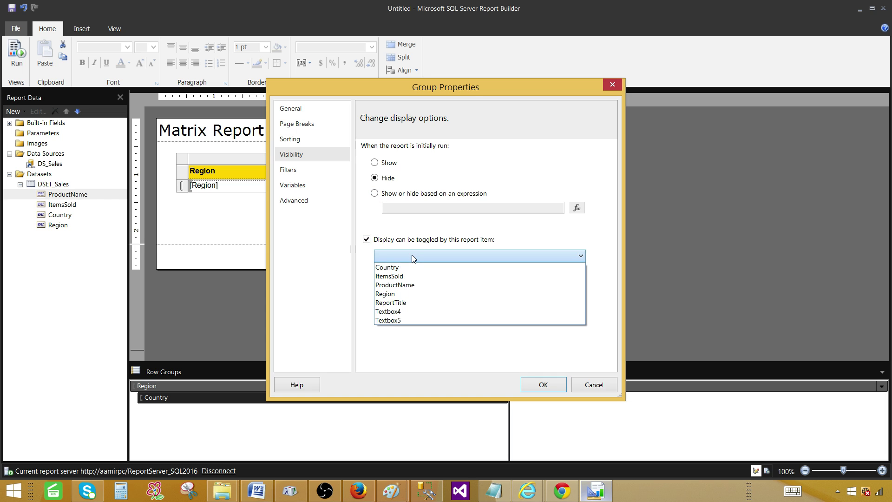
pyautogui.click(411, 294)
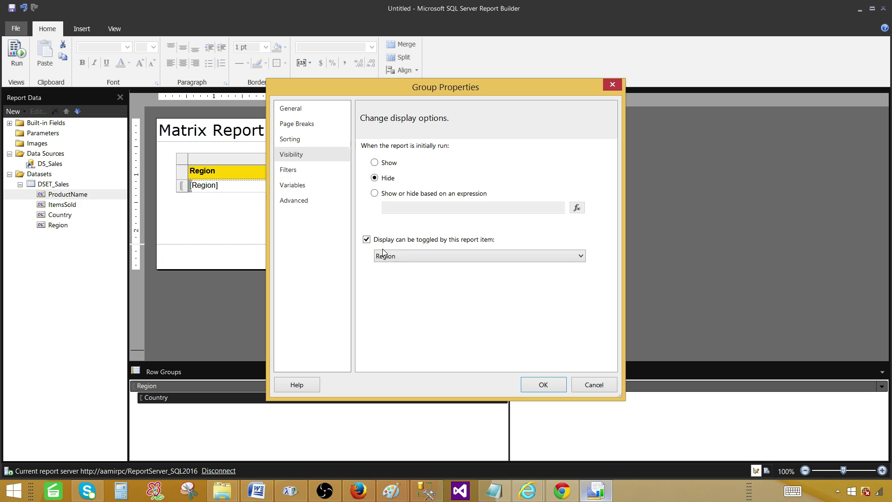
pyautogui.click(526, 383)
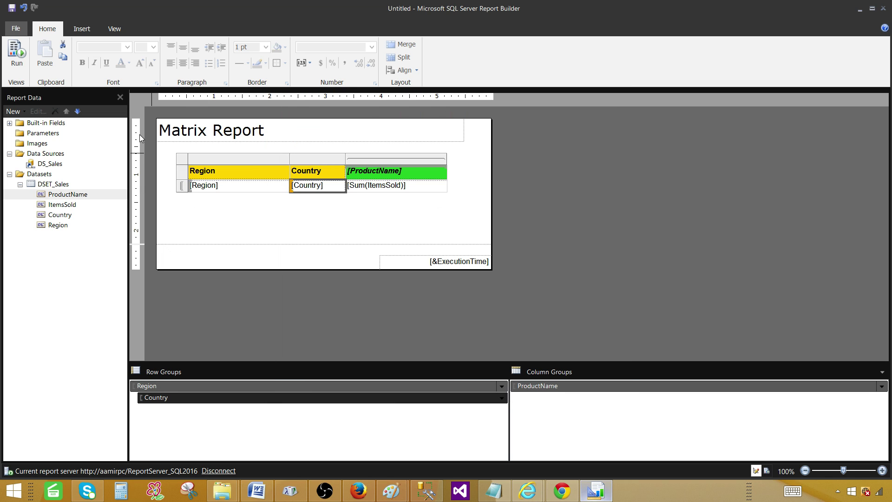
pyautogui.click(21, 57)
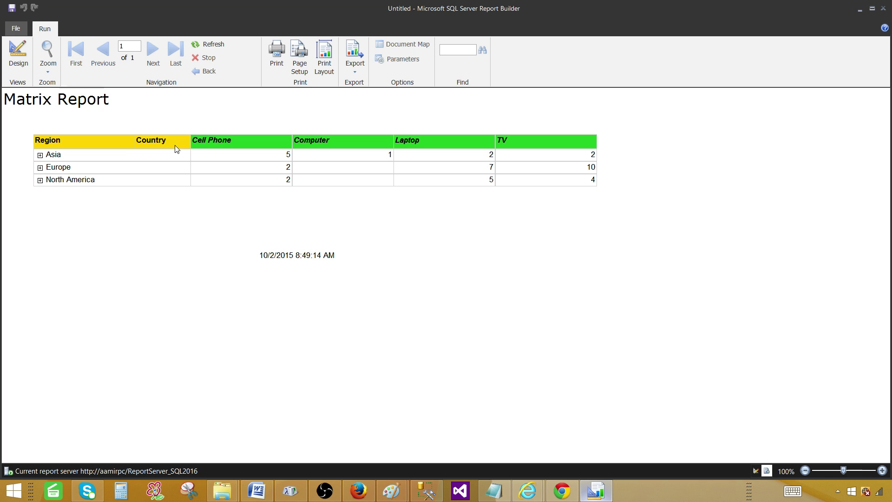
pyautogui.click(40, 156)
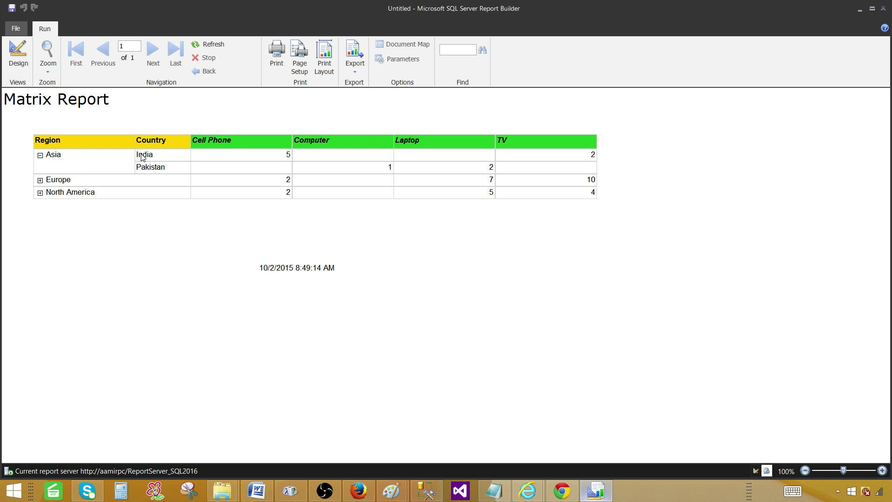
pyautogui.click(40, 180)
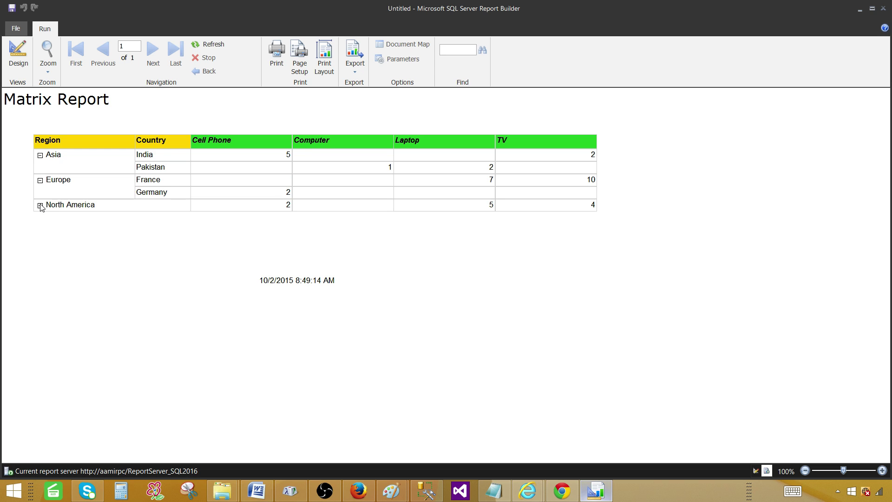
pyautogui.click(40, 206)
pyautogui.click(21, 62)
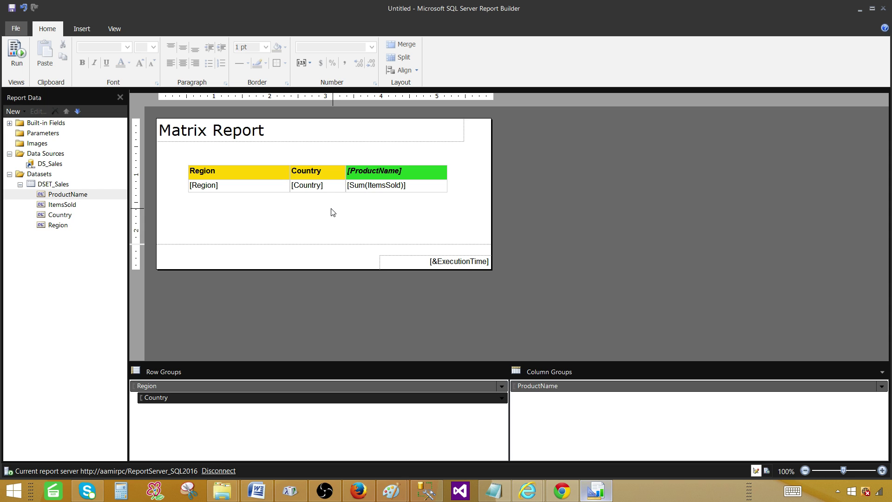
# Drag the Region column's right border leftward to make the column narrower.
pyautogui.click(272, 169)
pyautogui.moveTo(289, 158); pyautogui.dragTo(233, 156)
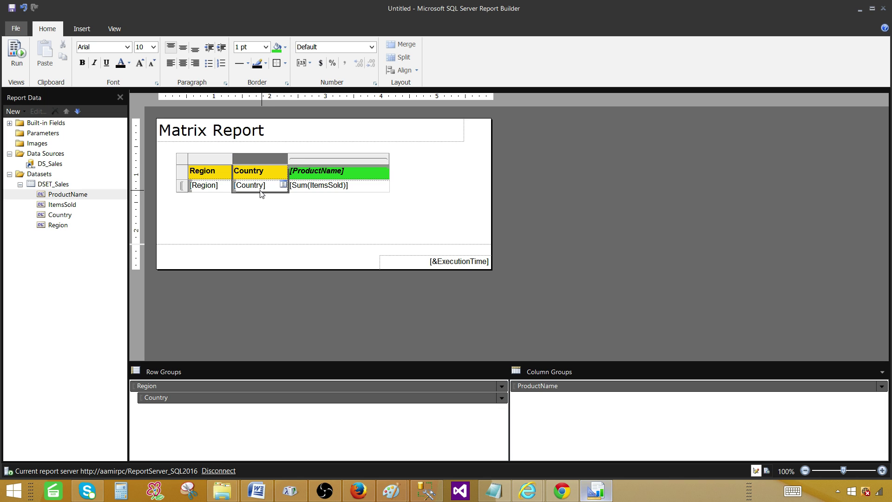
pyautogui.click(312, 207)
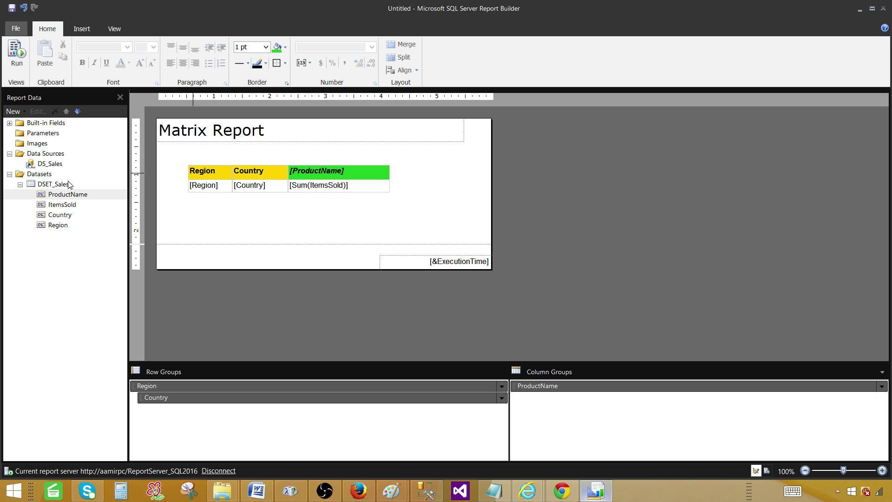
pyautogui.doubleClick(50, 184)
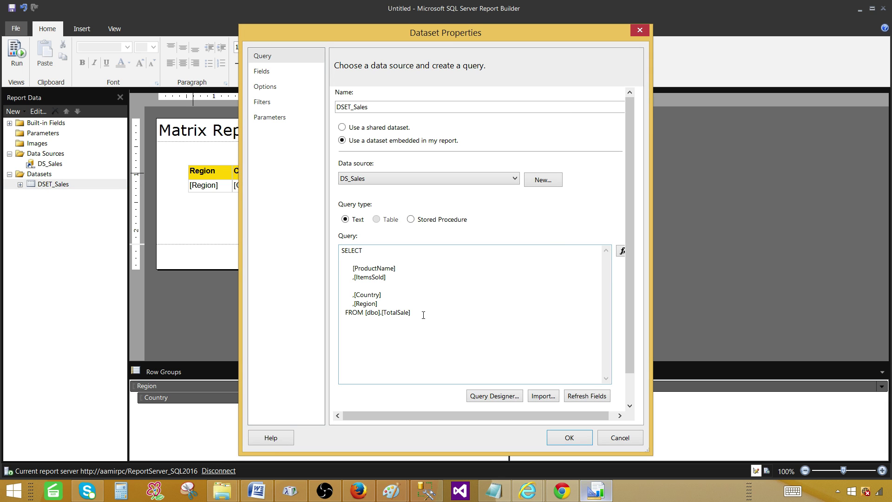
pyautogui.click(433, 315)
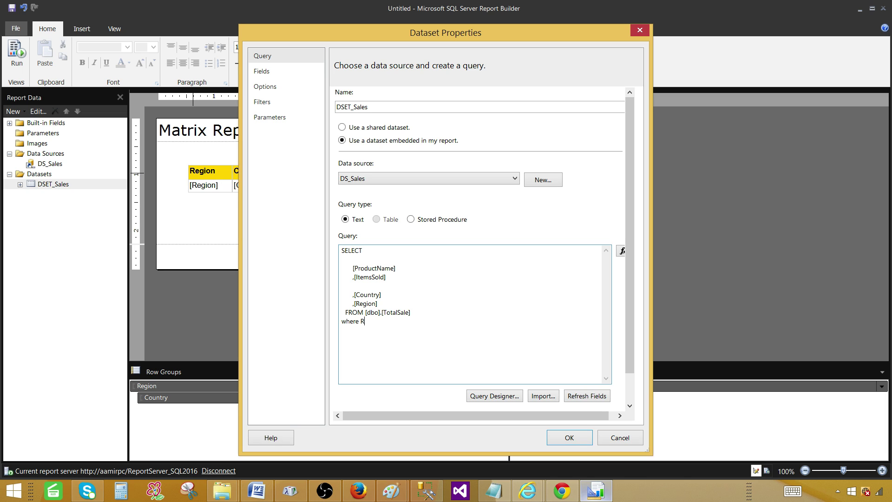
pyautogui.write('where Region=@Region')
pyautogui.click(570, 438)
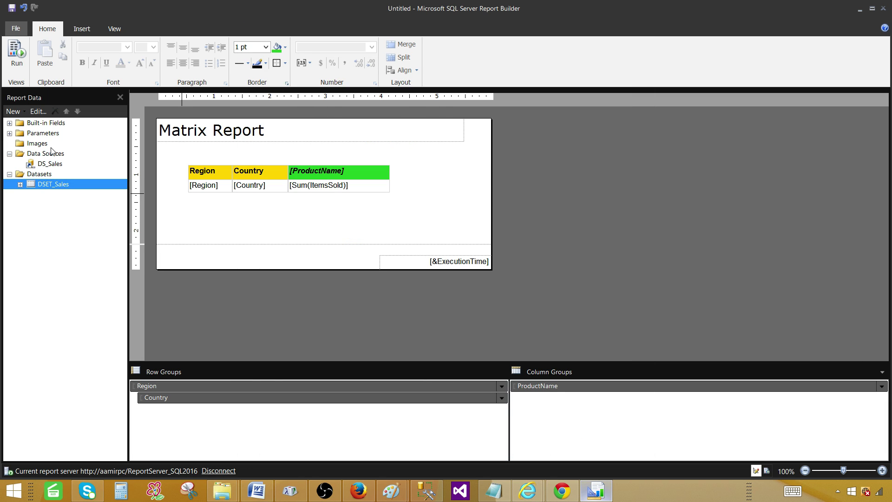
pyautogui.click(9, 134)
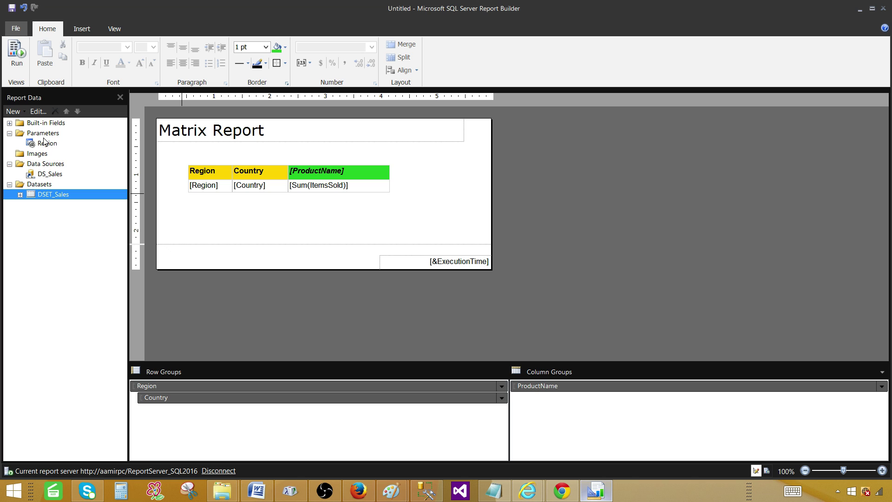
pyautogui.click(16, 52)
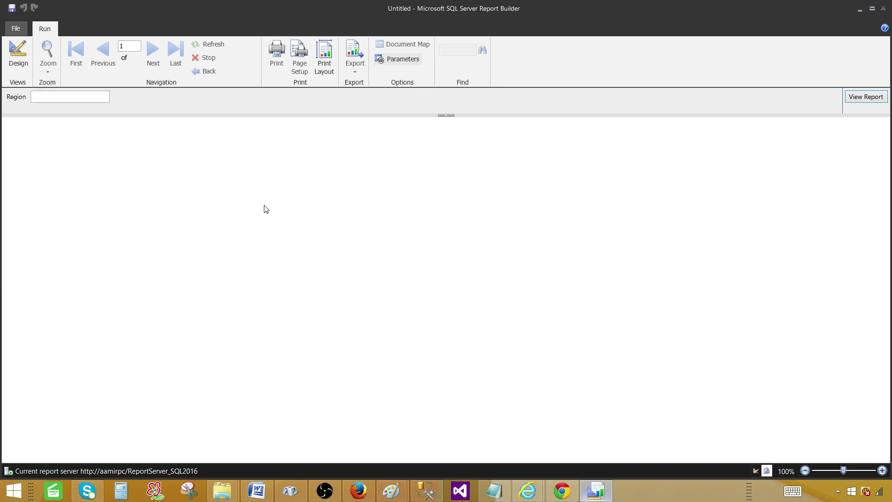
pyautogui.click(86, 95)
pyautogui.press('Return')
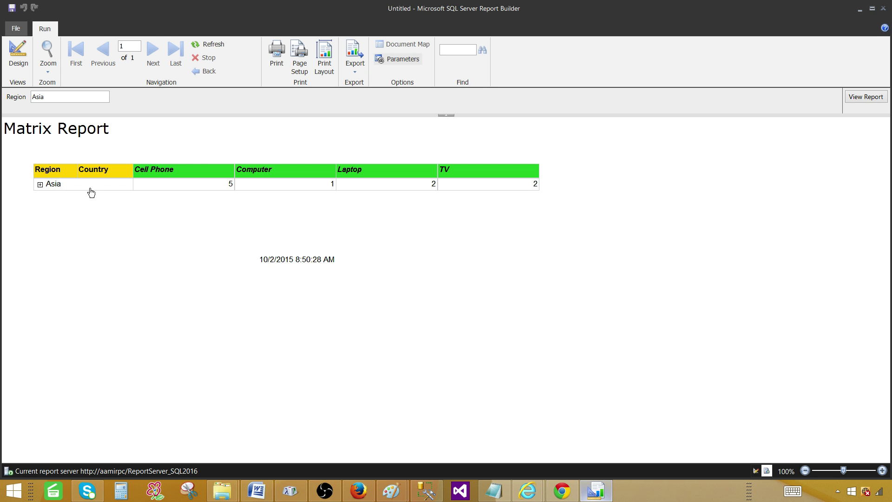
pyautogui.click(41, 185)
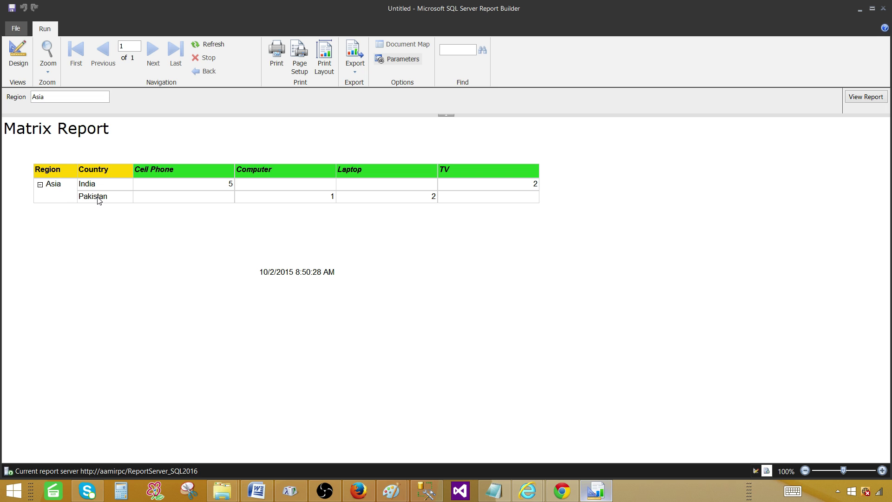
pyautogui.click(17, 53)
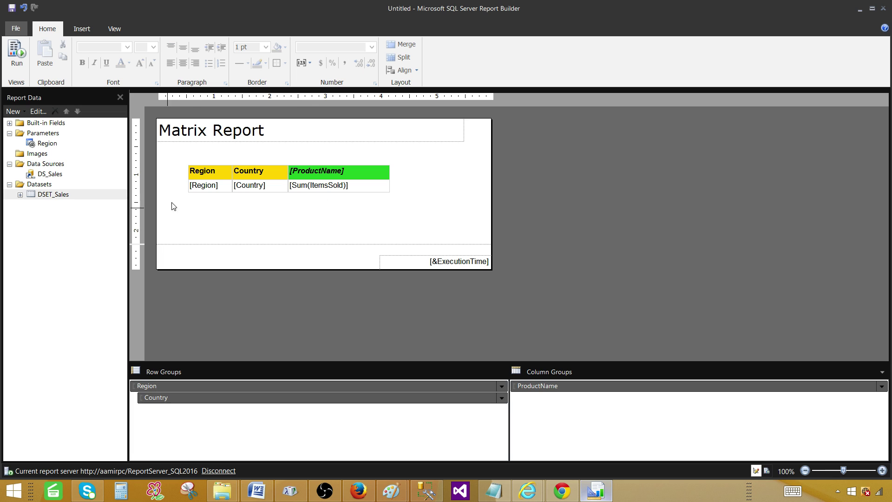
pyautogui.click(696, 497)
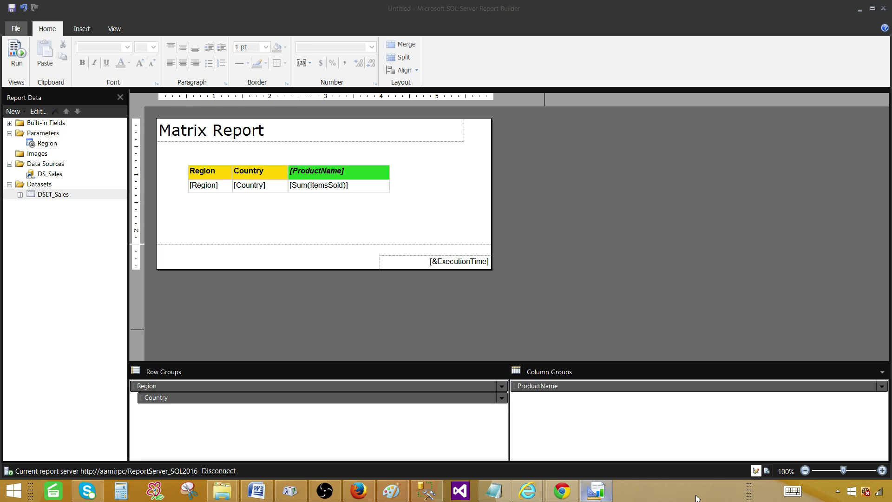